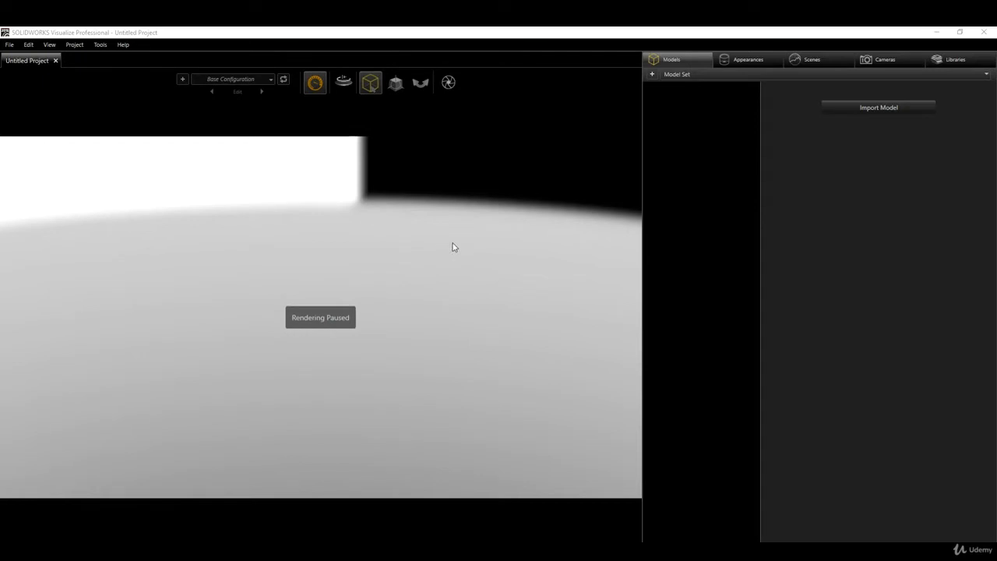
- Import the Check Valve assembly from the Desktop's SolidWorks Class > Check Valve folder, using automatic part grouping and file monitoring
mouse_move(312, 87)
left_click(9, 45)
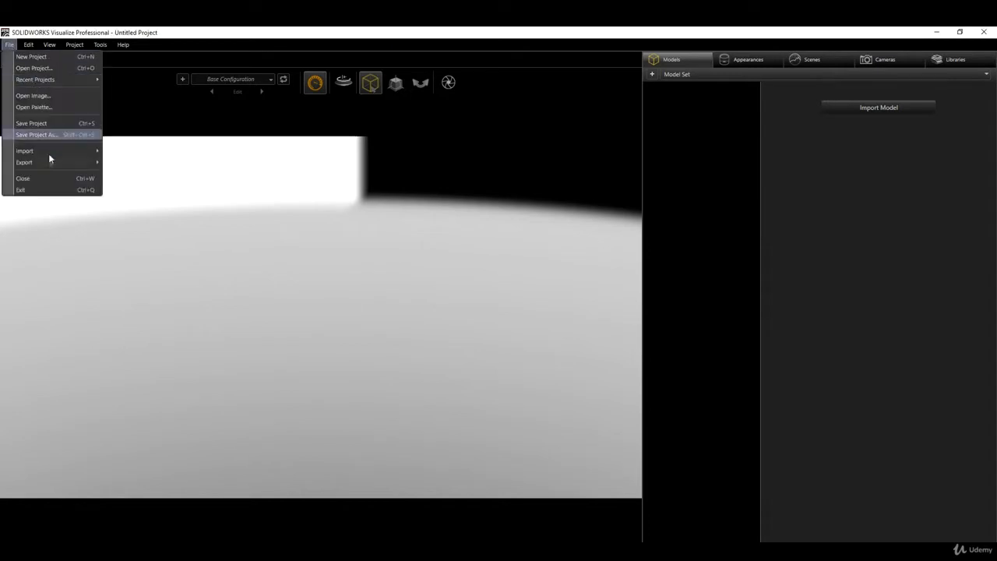
mouse_move(59, 152)
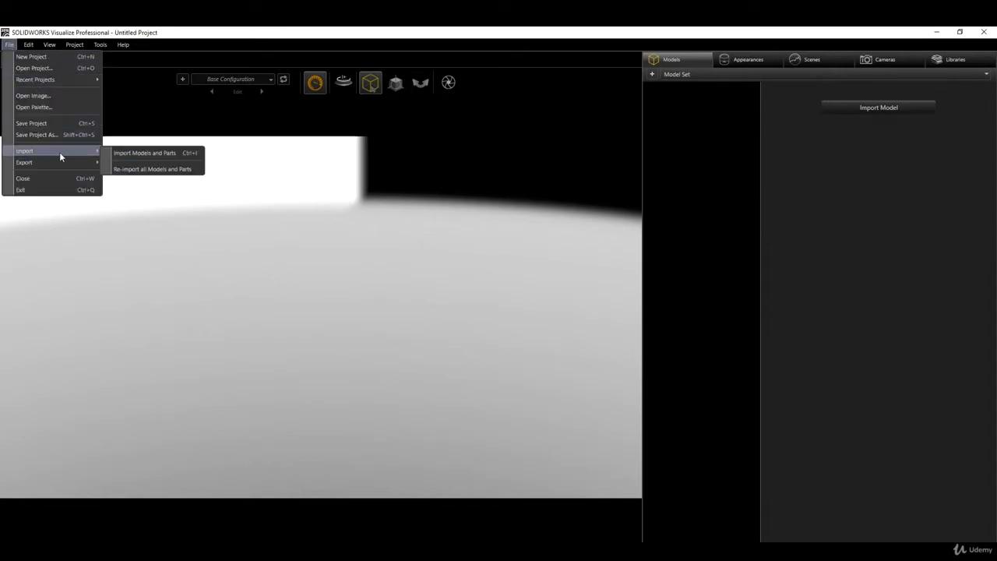
left_click(144, 153)
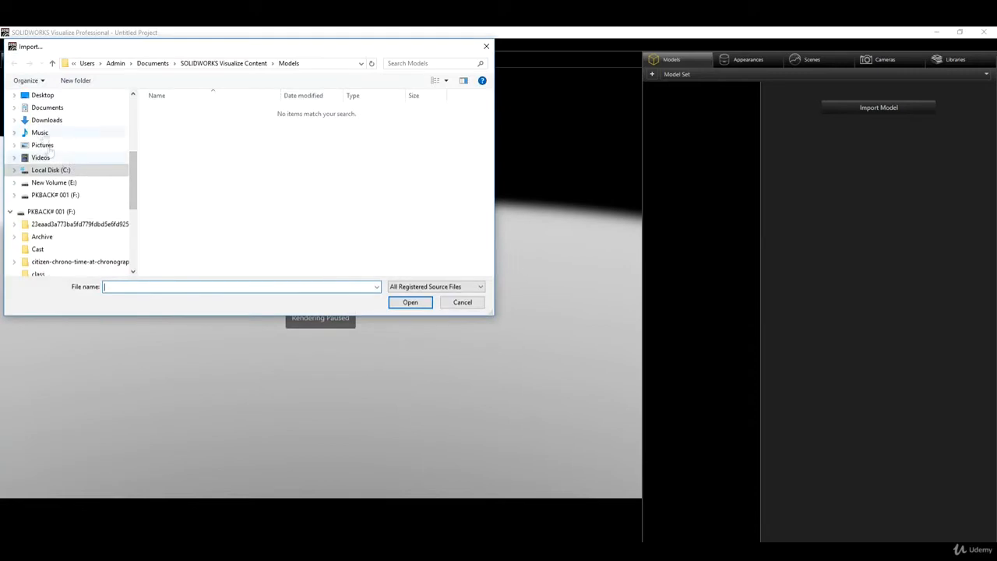
left_click(43, 95)
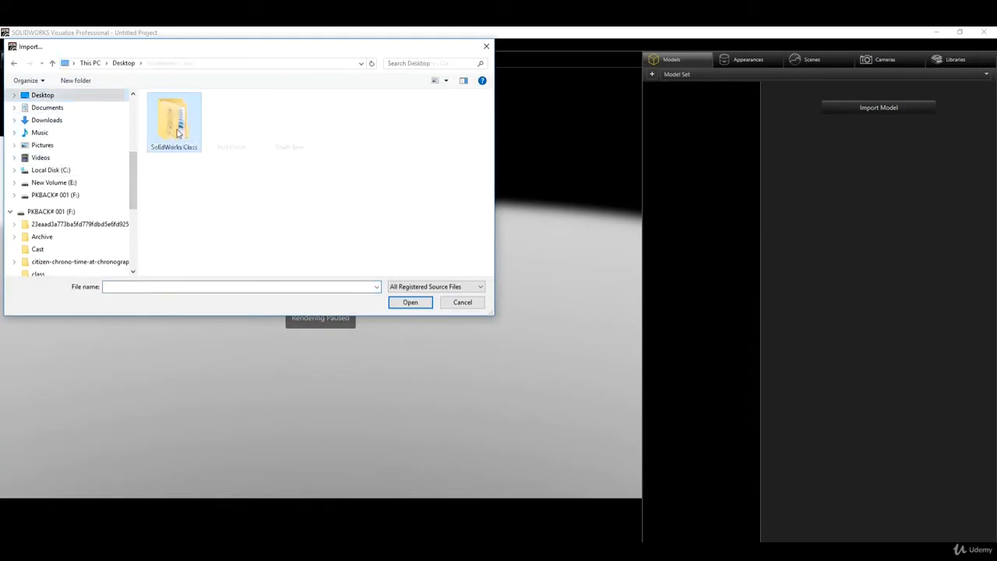
double_click(178, 134)
double_click(173, 131)
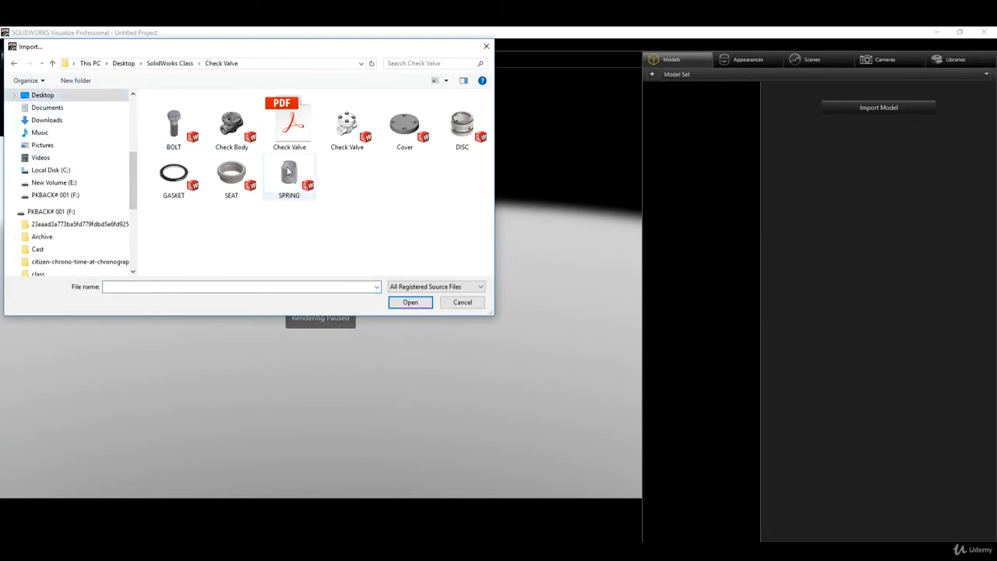
left_click(353, 141)
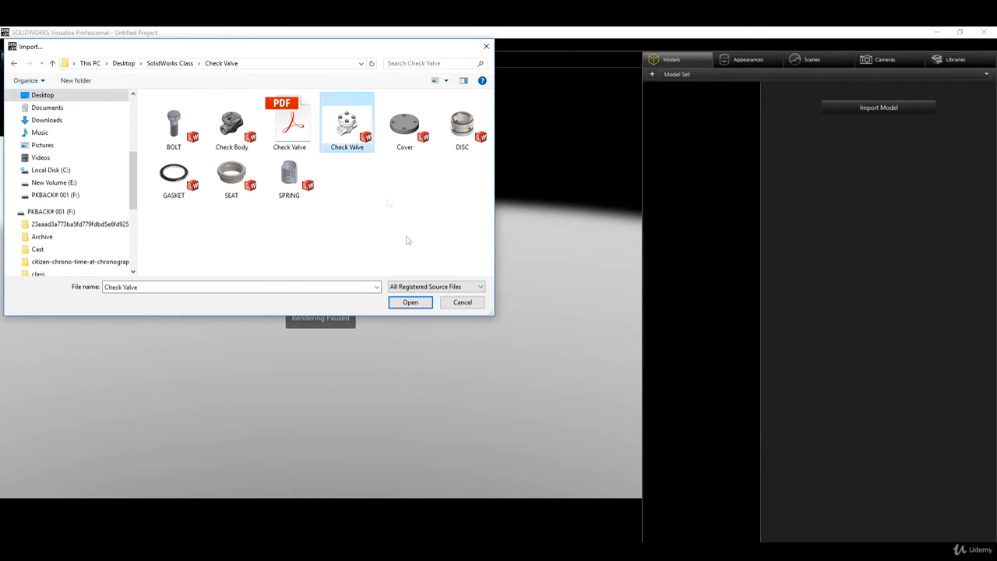
left_click(413, 303)
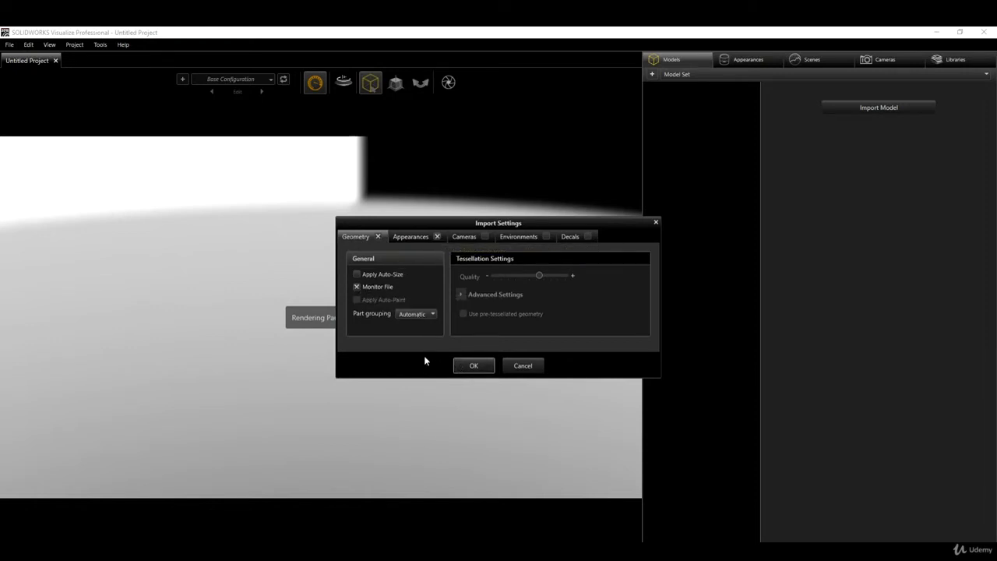
left_click(471, 366)
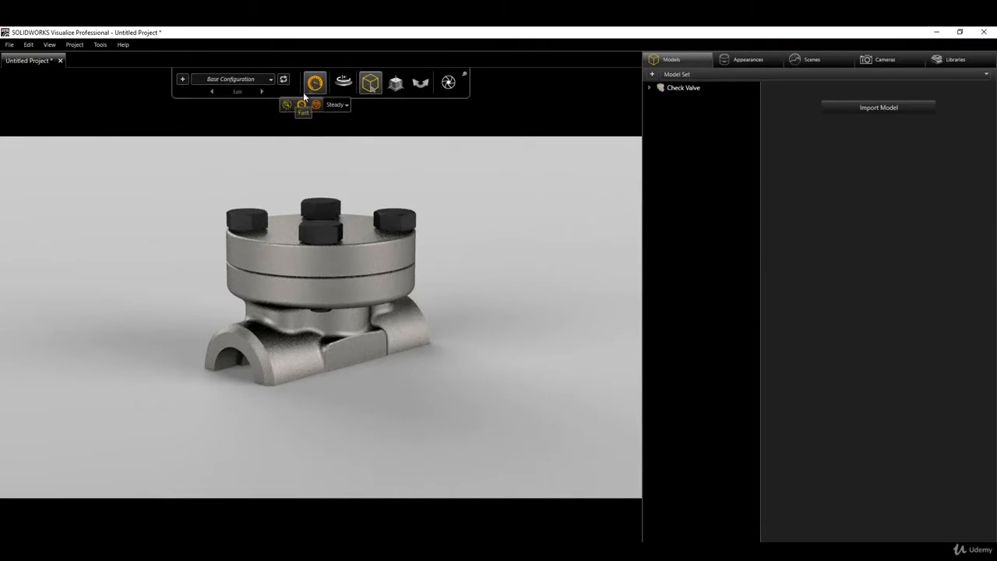
- Compare the Preview, Fast and Accurate renderers on the valve, leaving the viewport in Preview mode
left_click(286, 104)
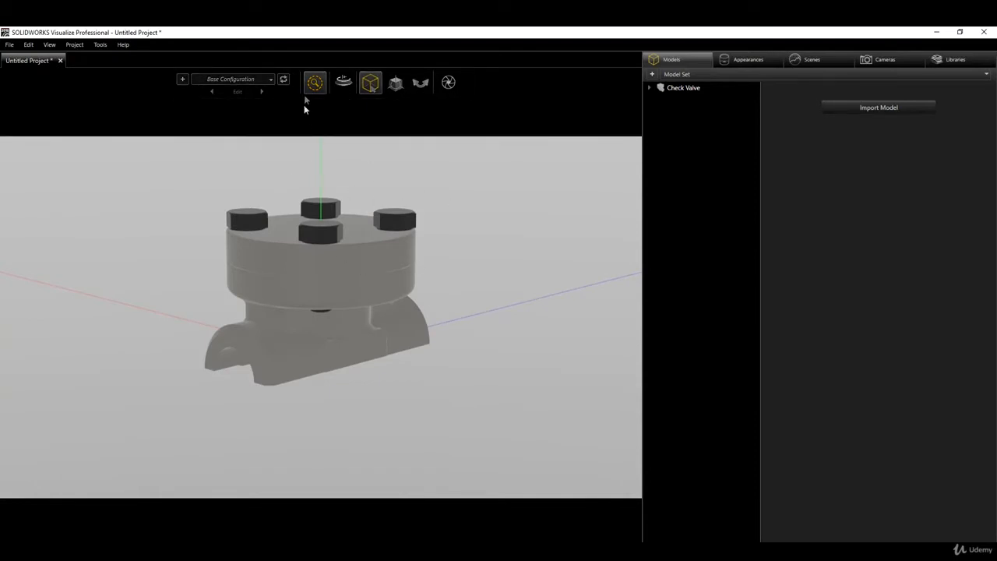
mouse_move(315, 82)
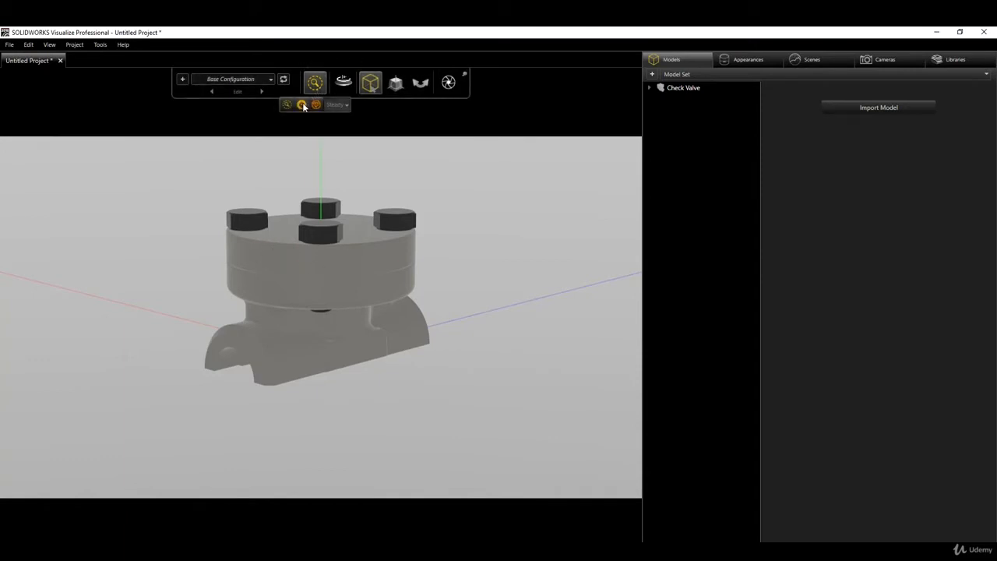
left_click(302, 104)
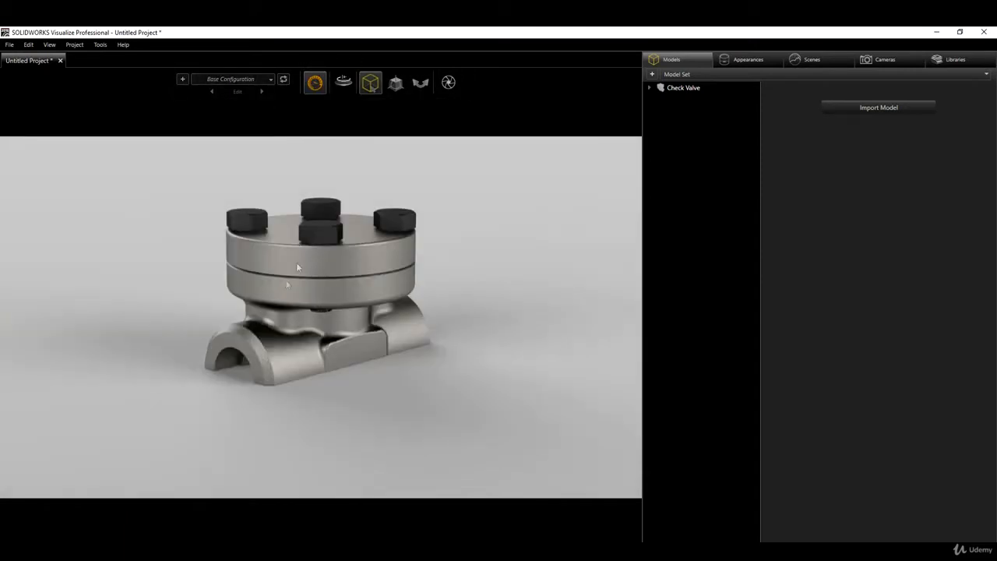
mouse_move(316, 86)
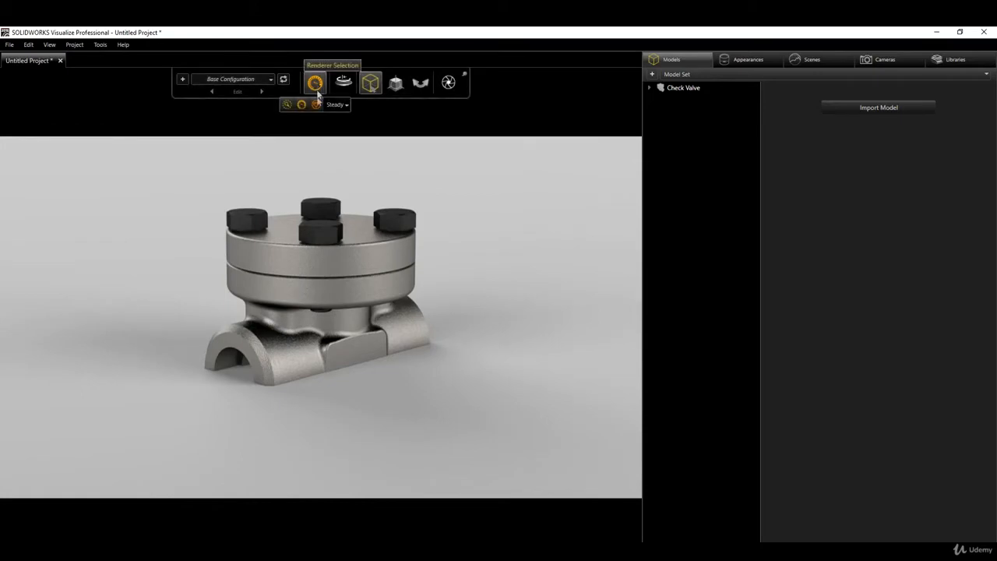
left_click(316, 104)
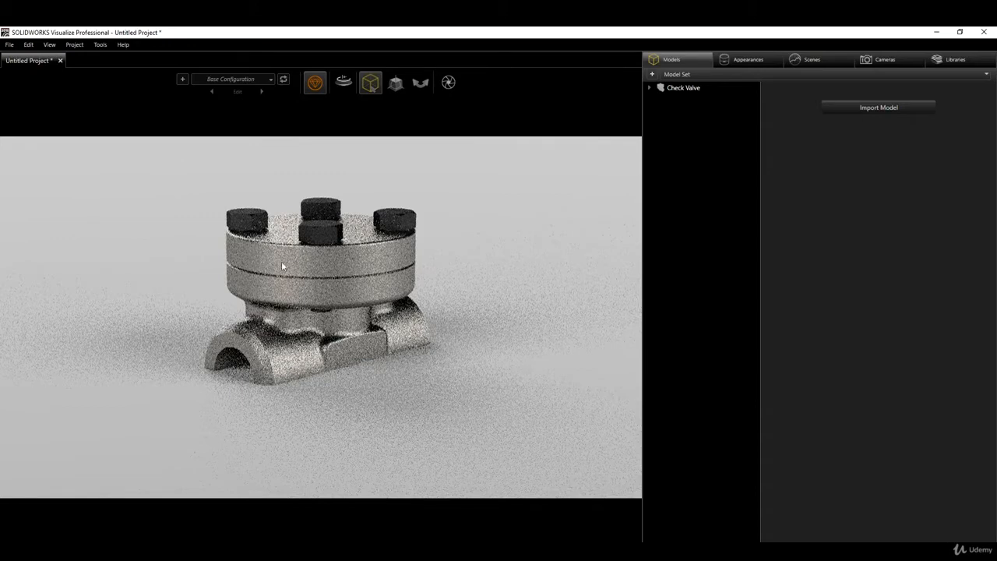
mouse_move(315, 81)
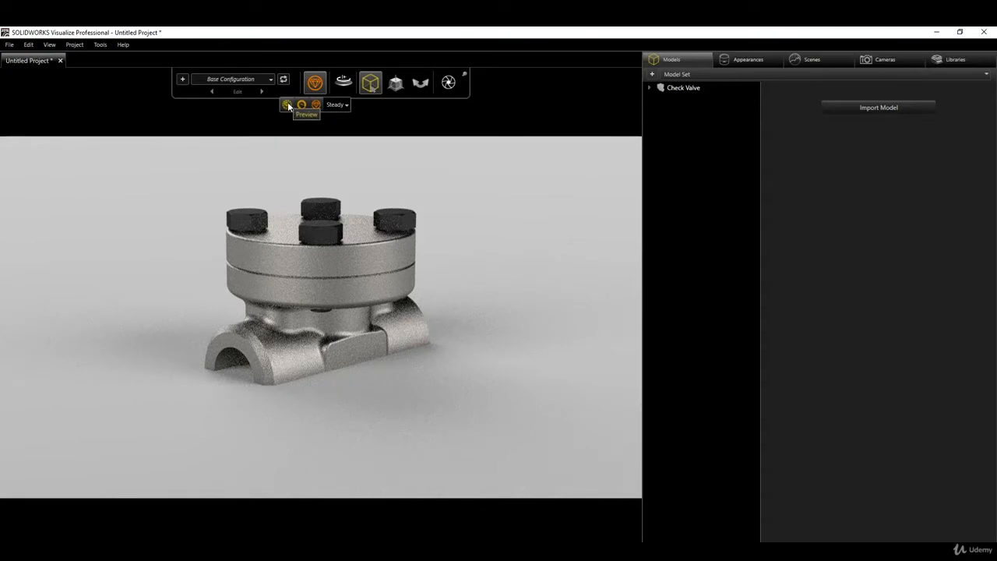
left_click(287, 104)
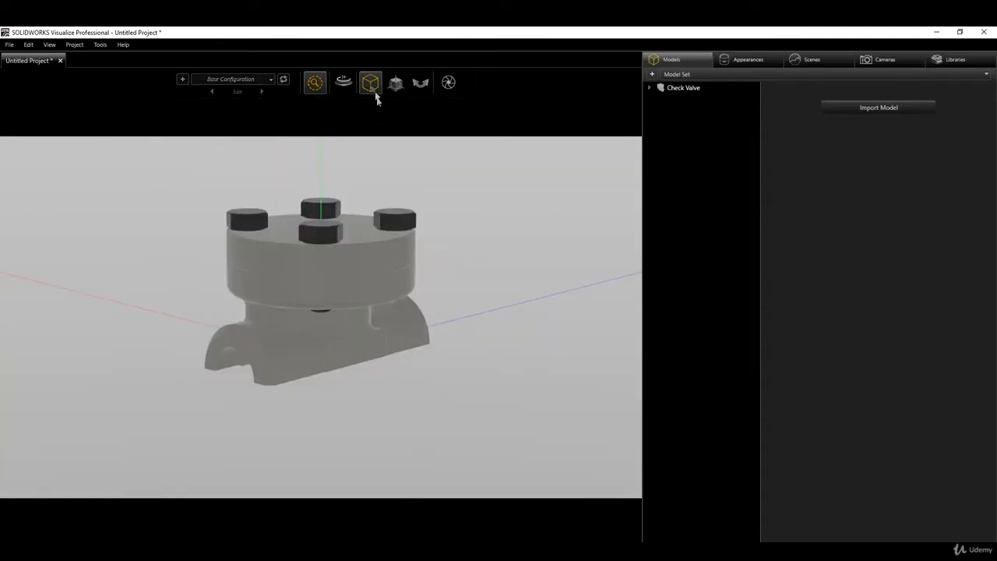
- Try part and group selection on the front bolt, and return to model selection with the whole Check Valve selected
mouse_move(374, 87)
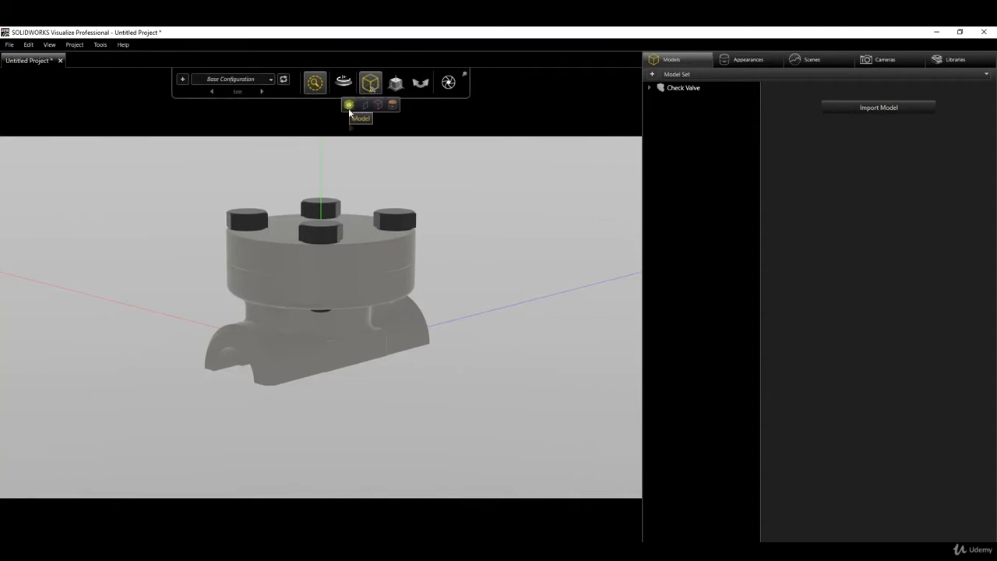
left_click(349, 106)
left_click(317, 231)
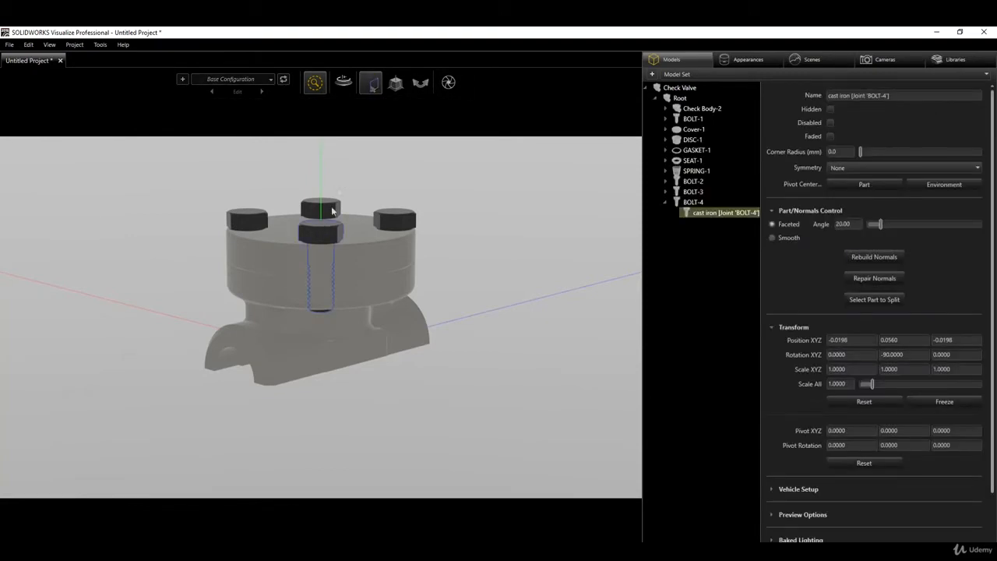
left_click(377, 106)
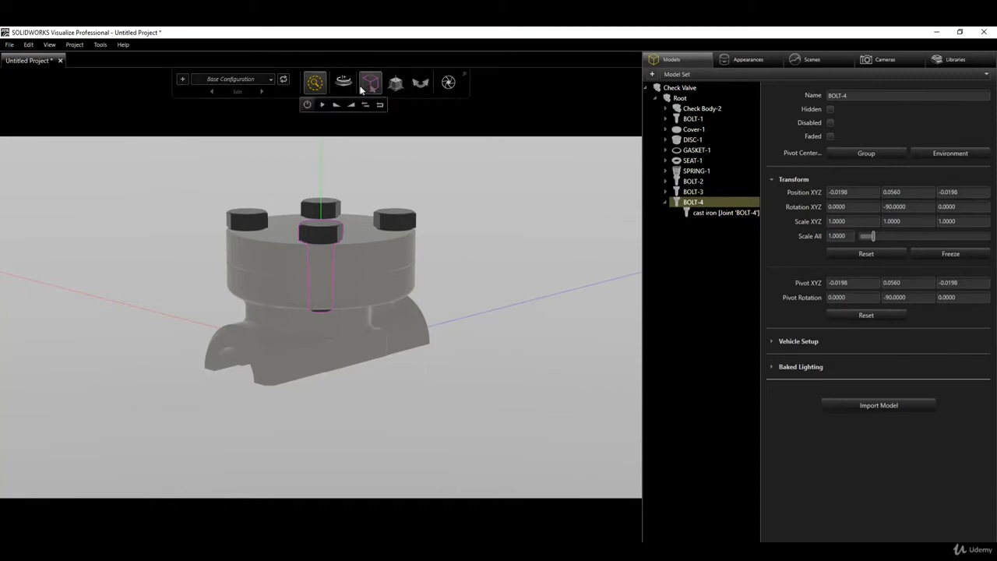
mouse_move(370, 90)
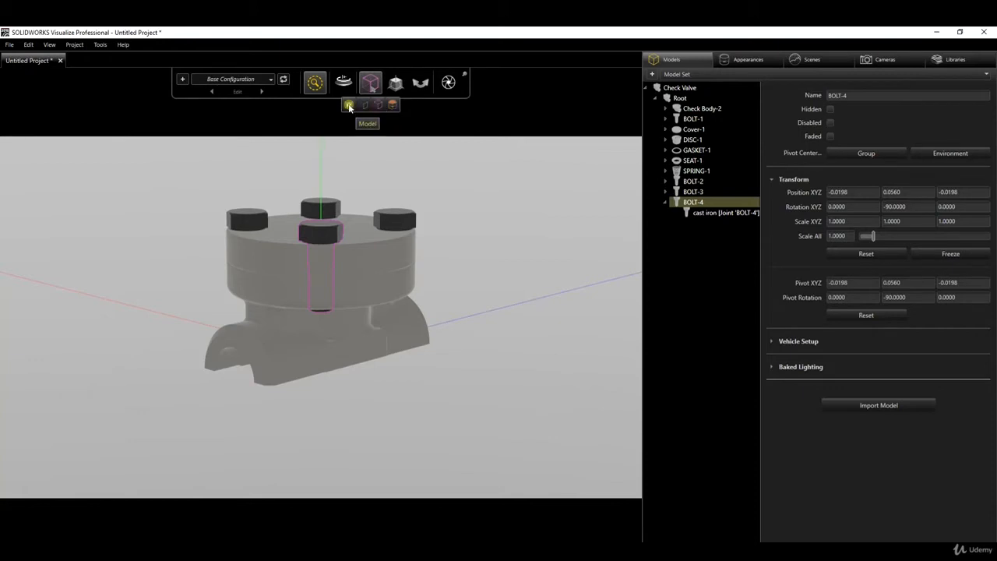
left_click(349, 106)
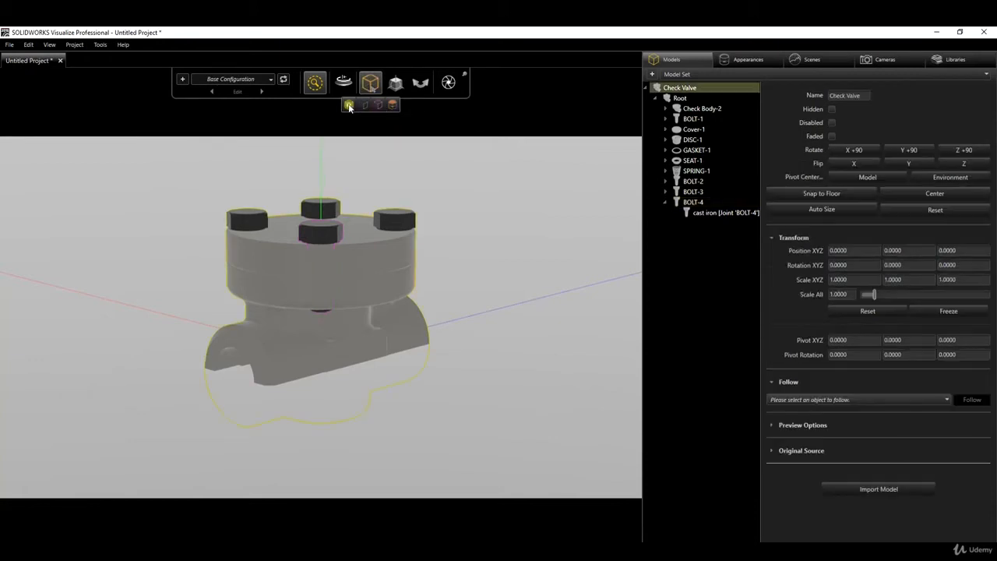
- Try the object manipulation handles on the Check Valve model and turn them off again
mouse_move(398, 87)
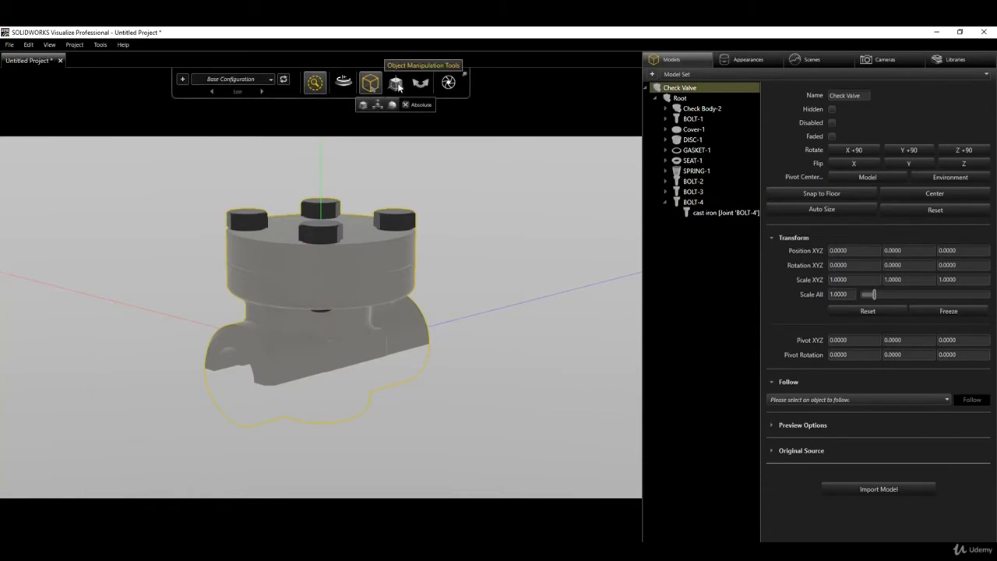
left_click(397, 84)
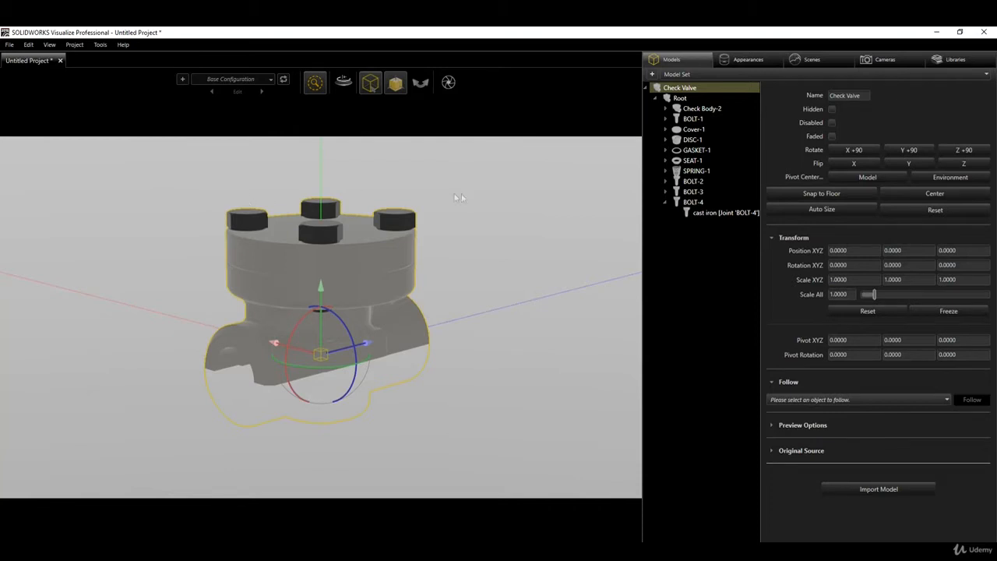
left_click(396, 85)
- Review the output file, resolution and render settings for the project without starting a render
mouse_move(448, 82)
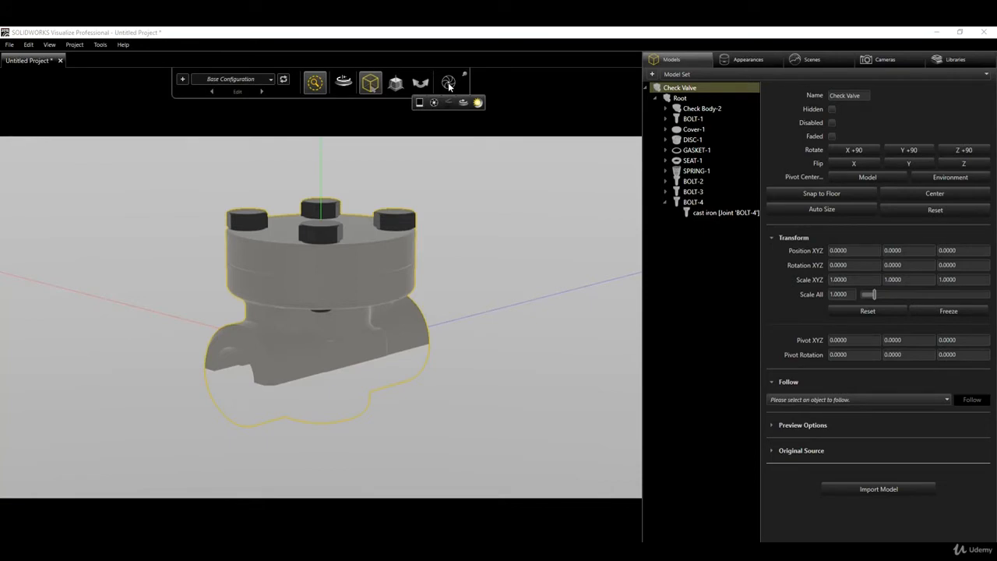
left_click(449, 85)
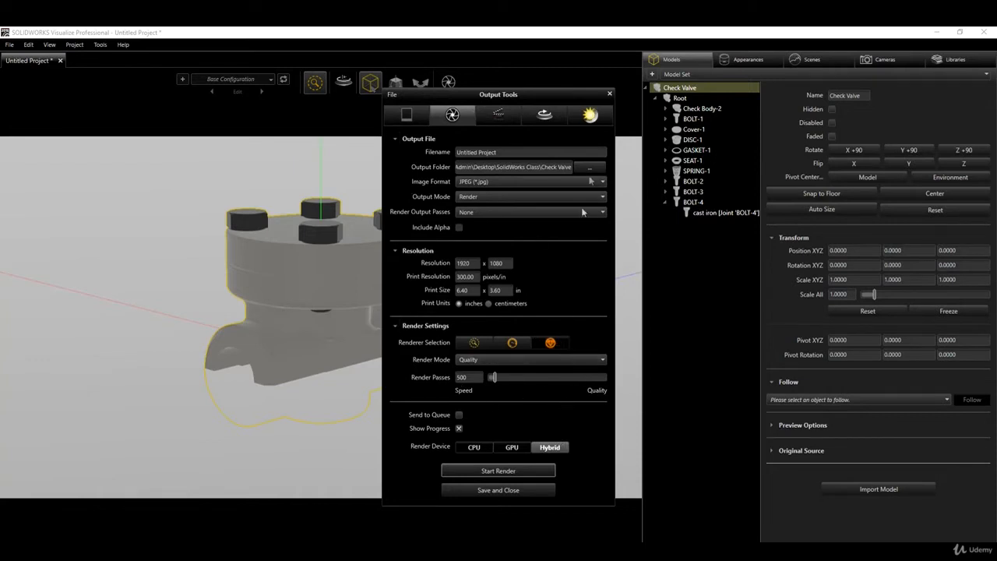
left_click(610, 95)
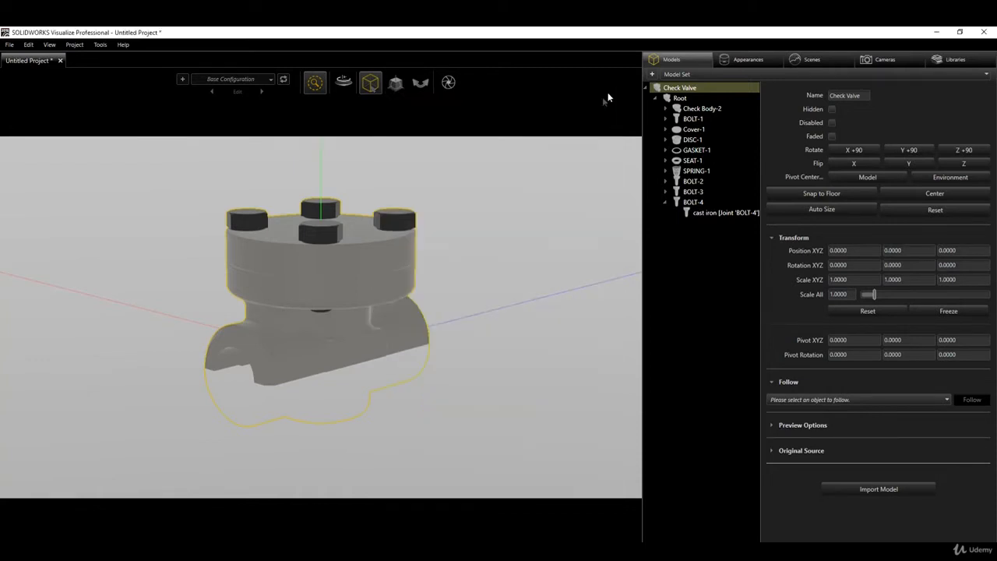
- Collapse the Check Valve's part tree and snap the whole model to the floor
left_click(372, 81)
left_click(647, 88)
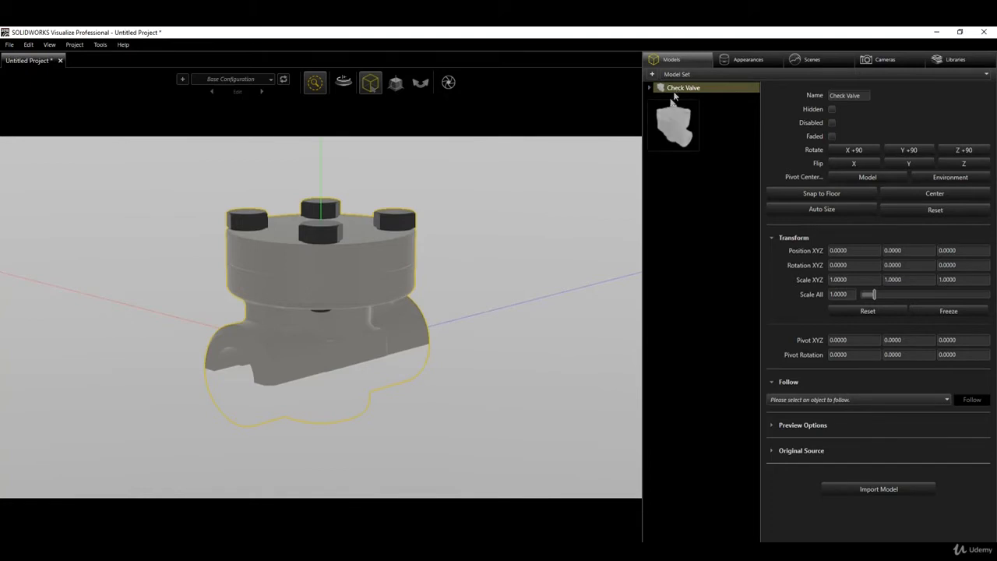
left_click(840, 193)
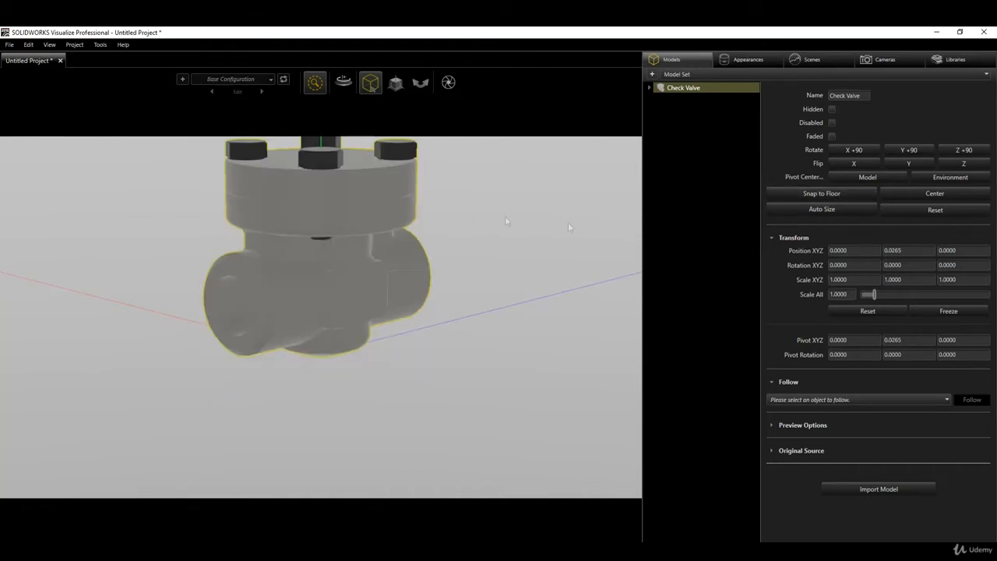
- Enable floor shadows, reflection of other models and reflection in other models in the Check Valve's preview options
left_click(773, 430)
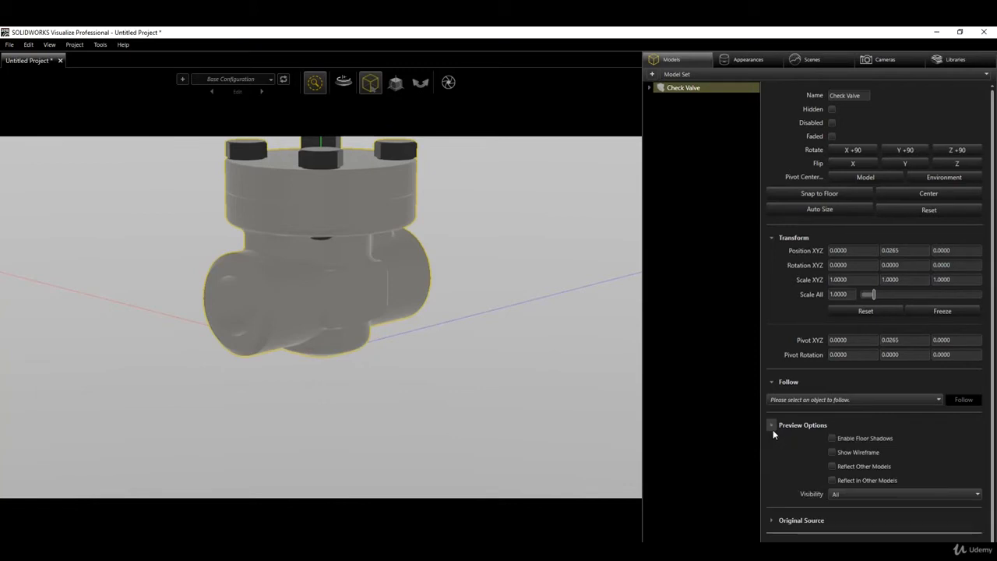
left_click(832, 438)
left_click(832, 466)
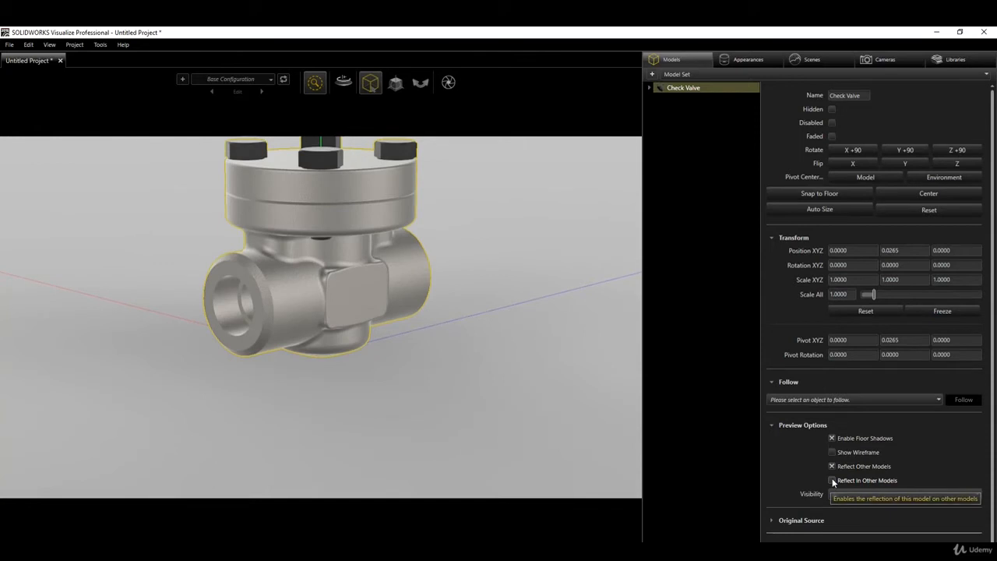
left_click(832, 480)
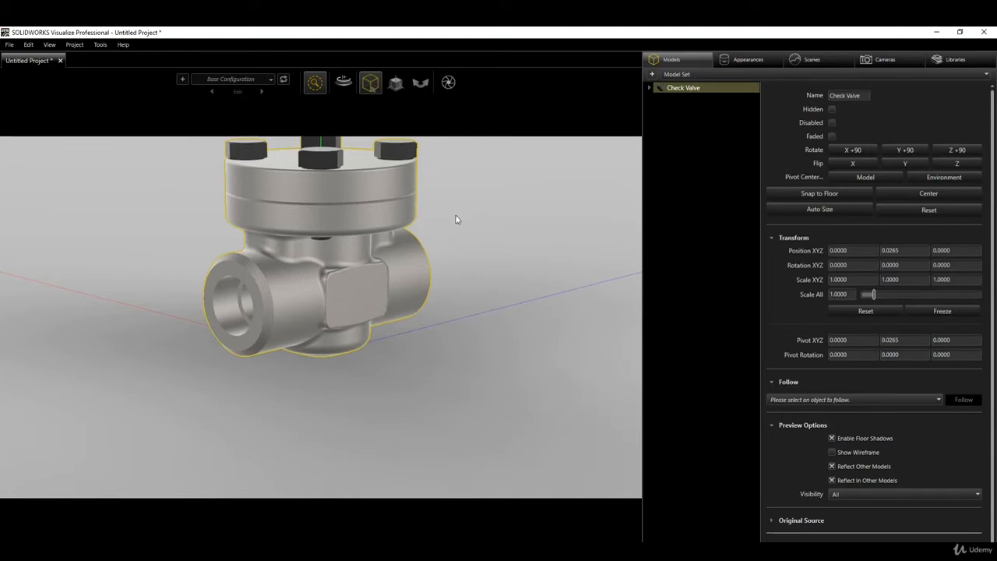
- Orbit, zoom and pan the camera to frame the whole valve from a low front view
key("alt")
left_click_drag(455, 219, 382, 288)
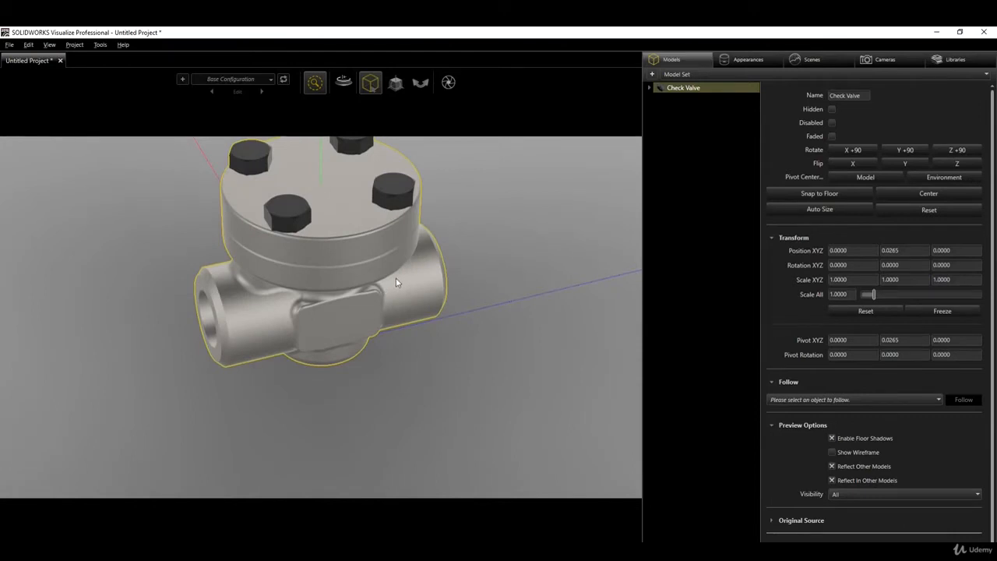
right_click_drag(396, 278, 399, 310, "alt")
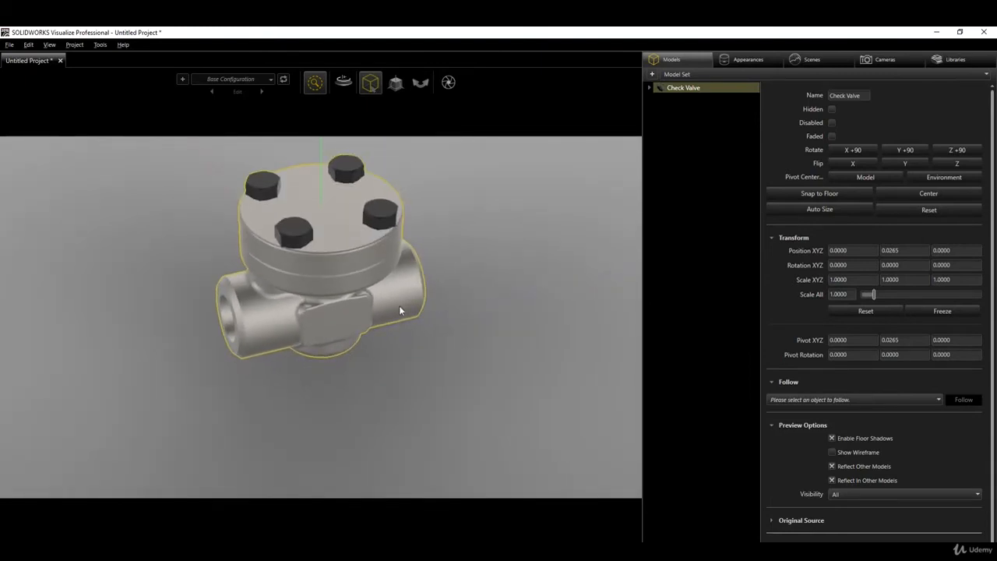
mouse_move(407, 303)
middle_mouse_down()
mouse_move(373, 361)
mouse_move(254, 327)
mouse_move(423, 351)
mouse_move(248, 320)
mouse_move(424, 331)
mouse_move(320, 326)
mouse_move(408, 314)
mouse_move(314, 339)
mouse_move(395, 332)
mouse_move(382, 281)
mouse_move(404, 322)
middle_mouse_up()
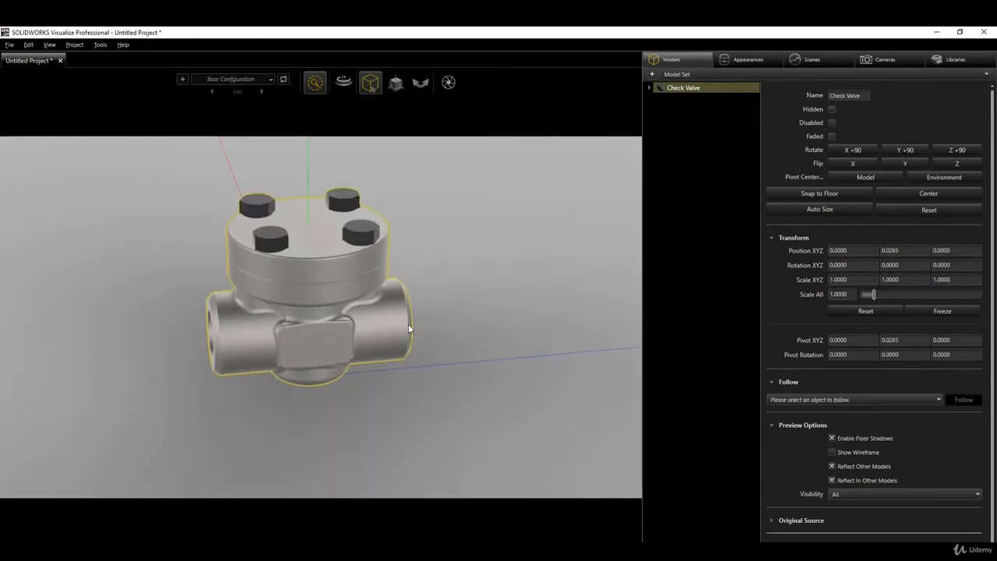
scroll(460, 357, "up", 5)
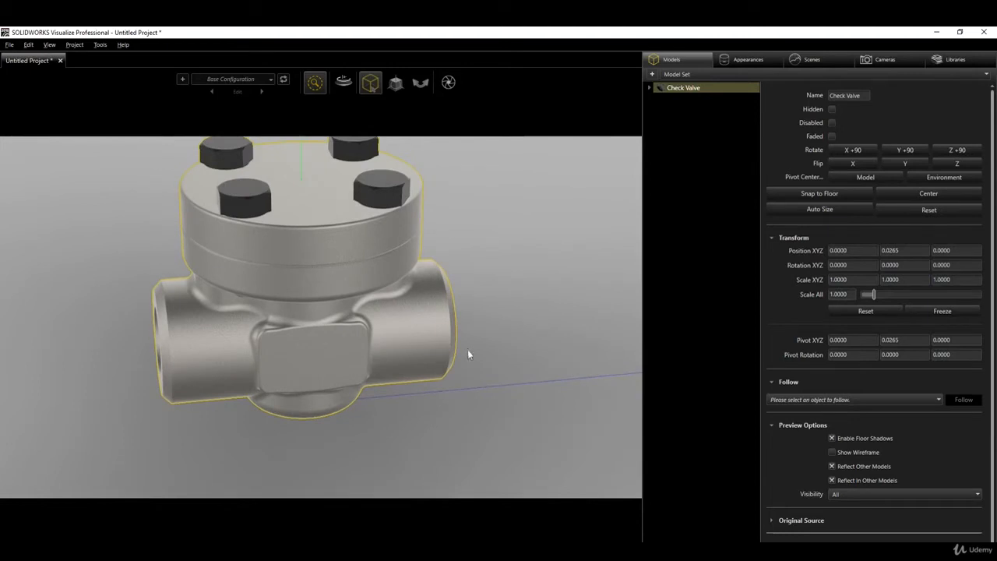
middle_click_drag(467, 354, 504, 361)
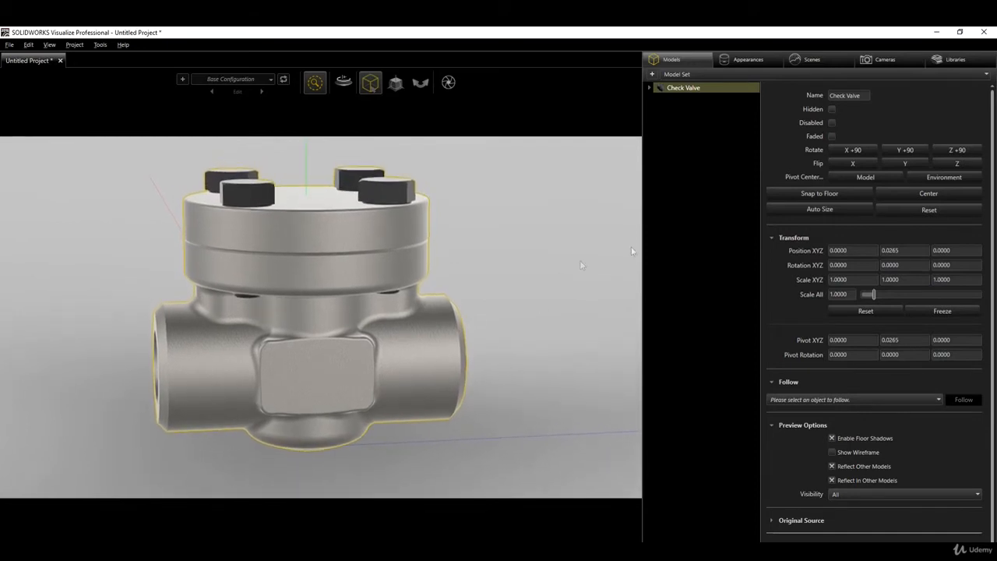
- Switch the viewport to ray-traced rendering and inspect the cast carbon steel appearance on the valve's top cover
mouse_move(316, 87)
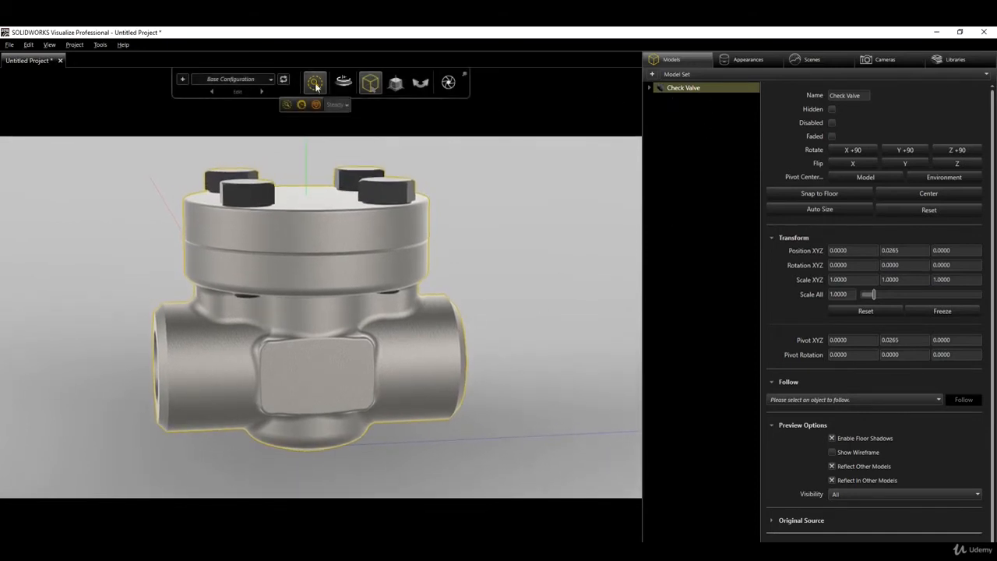
left_click(302, 105)
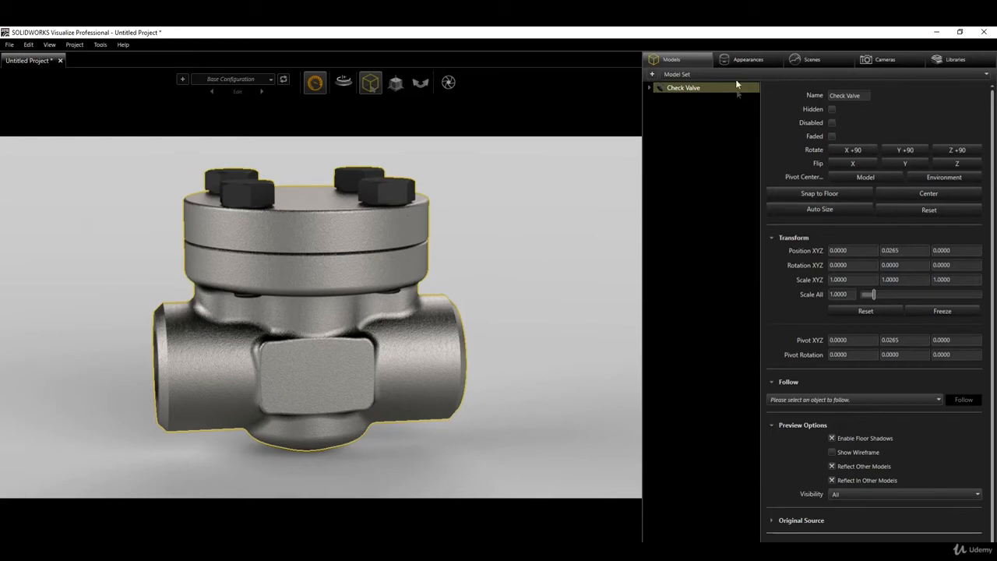
left_click(748, 61)
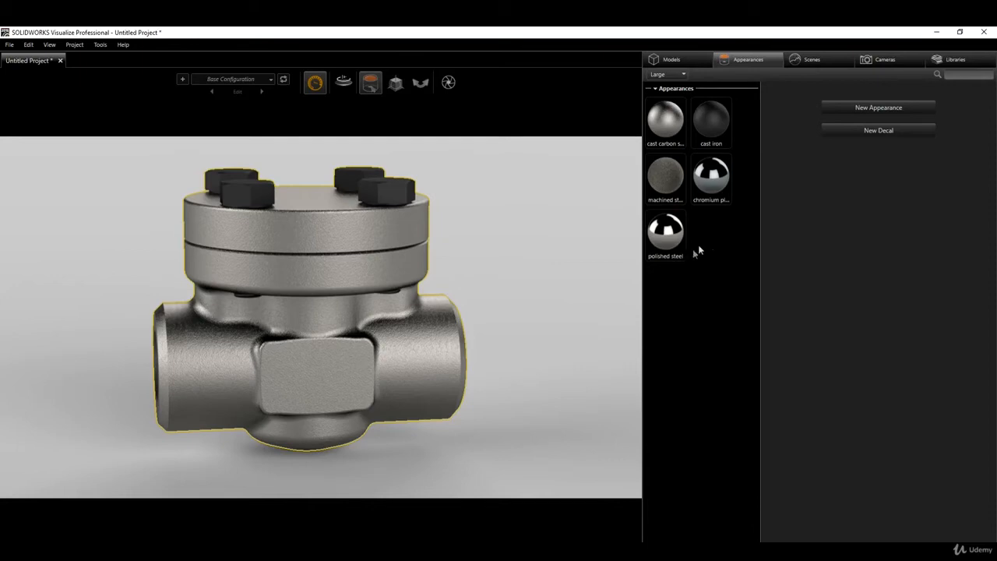
left_click(573, 261)
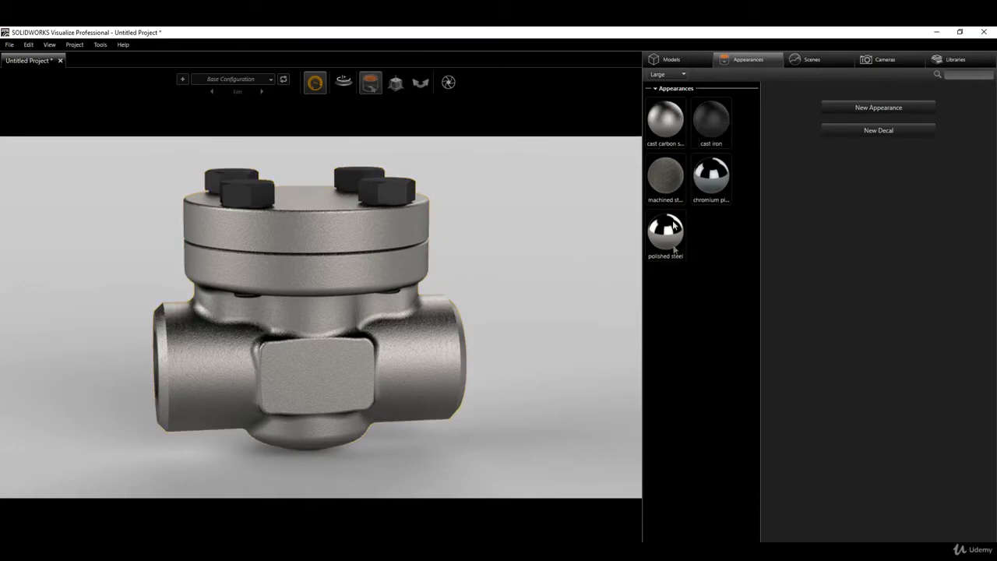
left_click(667, 122)
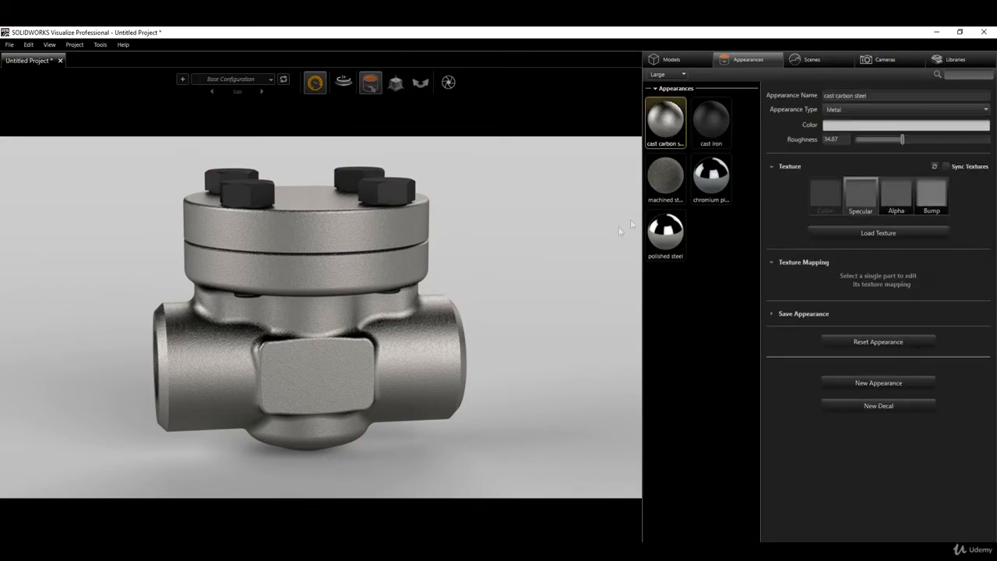
left_click(395, 228)
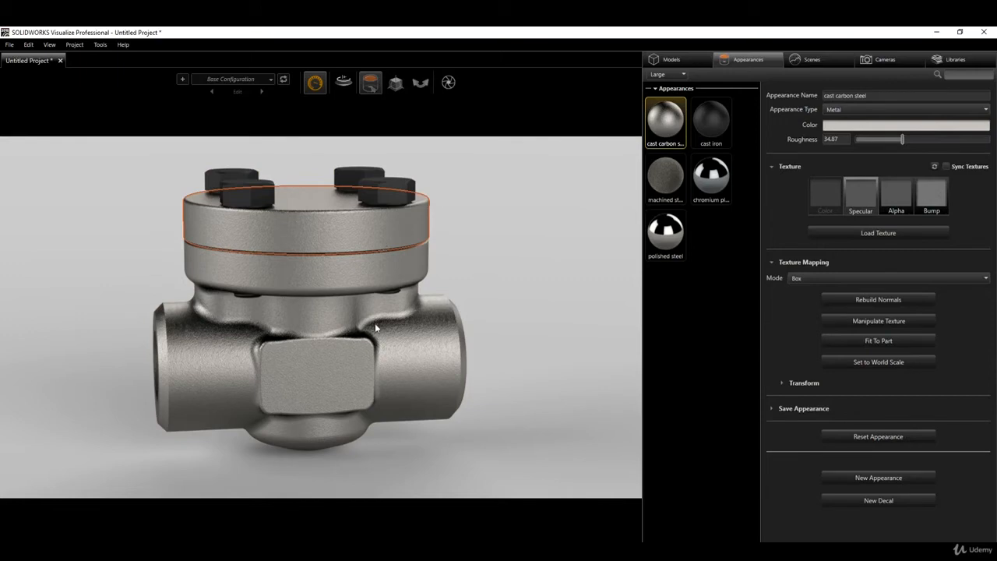
- Create a new appearance in the project and set its type to Paint
left_click(712, 252)
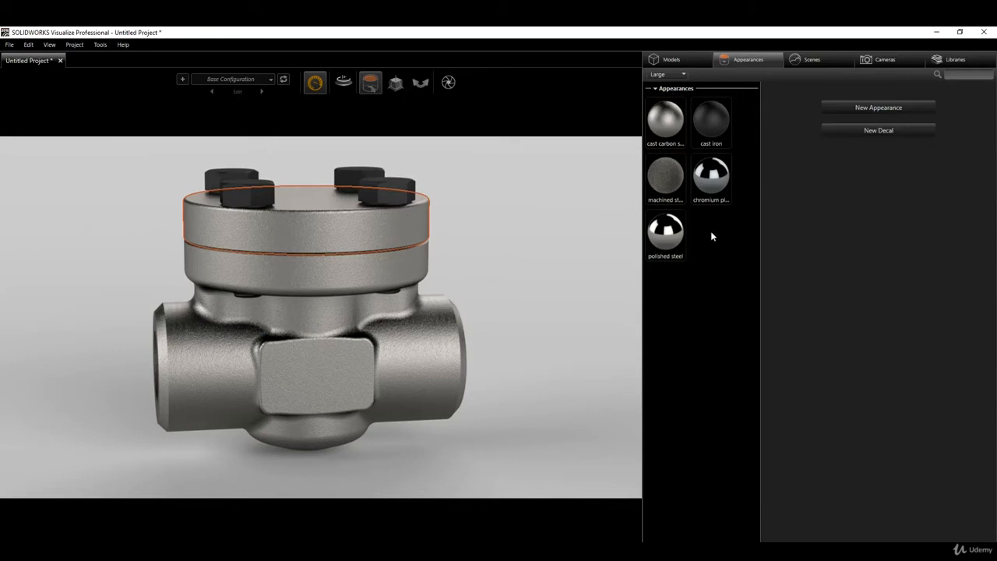
right_click(712, 234)
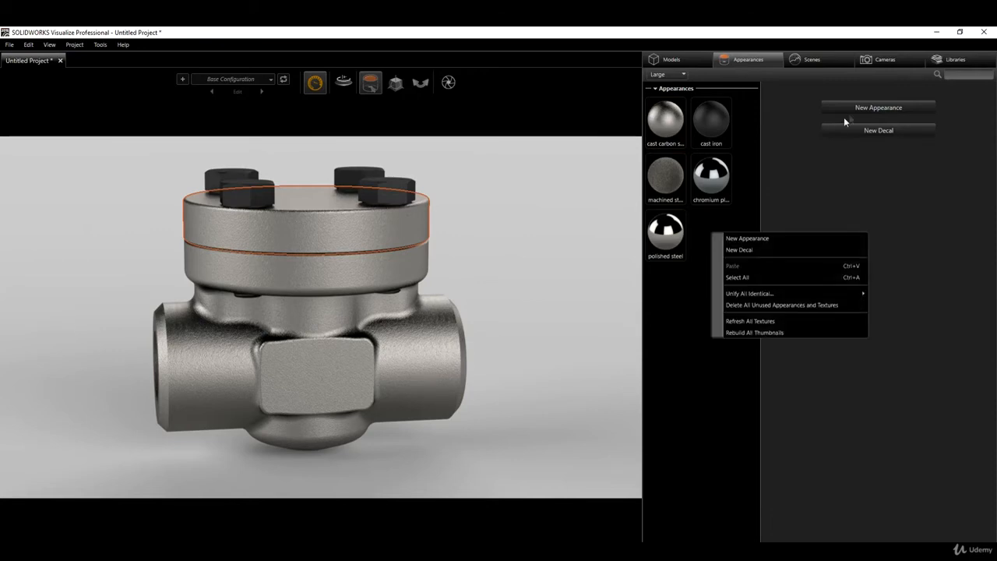
left_click(736, 239)
left_click(888, 109)
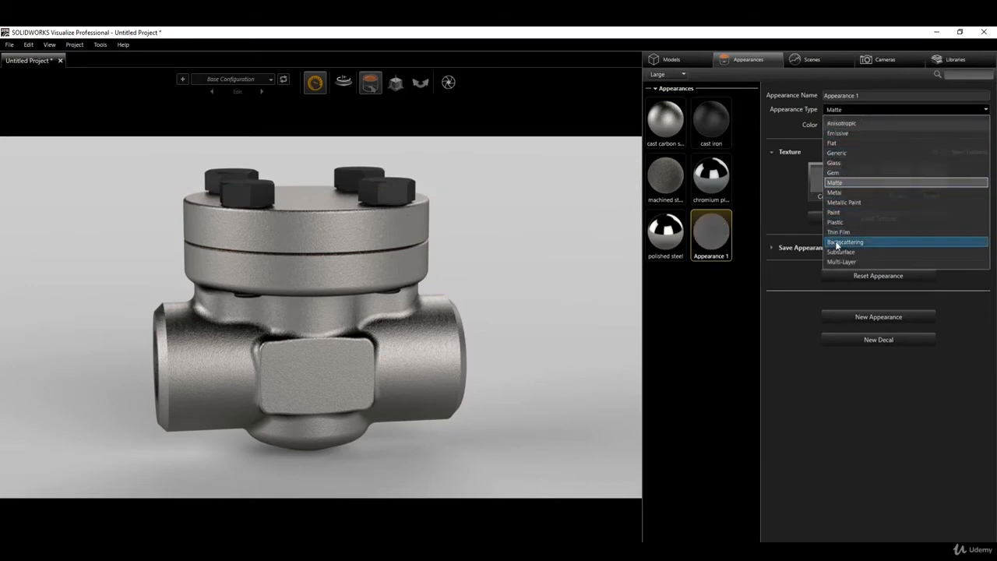
left_click(839, 212)
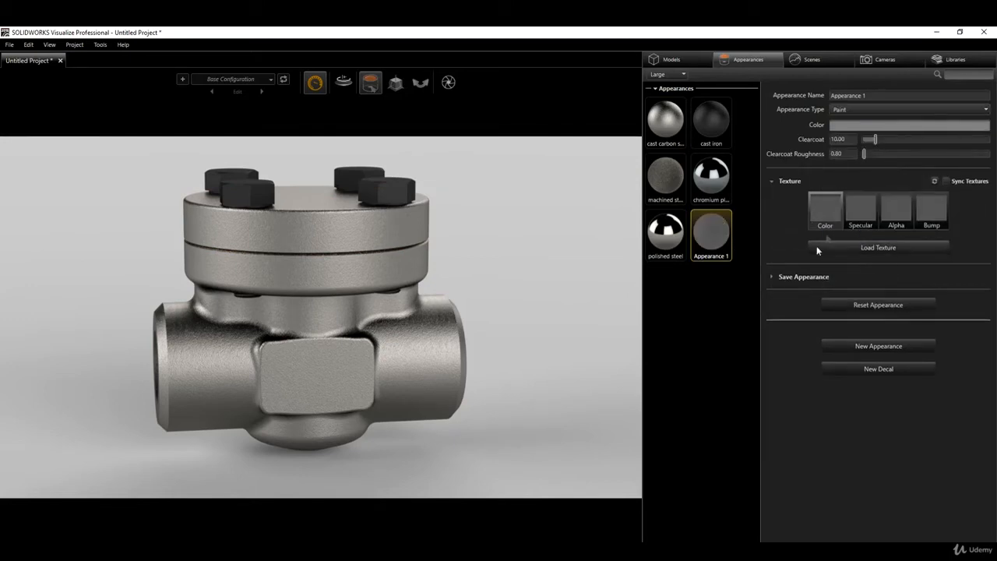
- Set the new paint appearance's colour to dark red with hue 0, saturation 89 and value 48
left_click(848, 127)
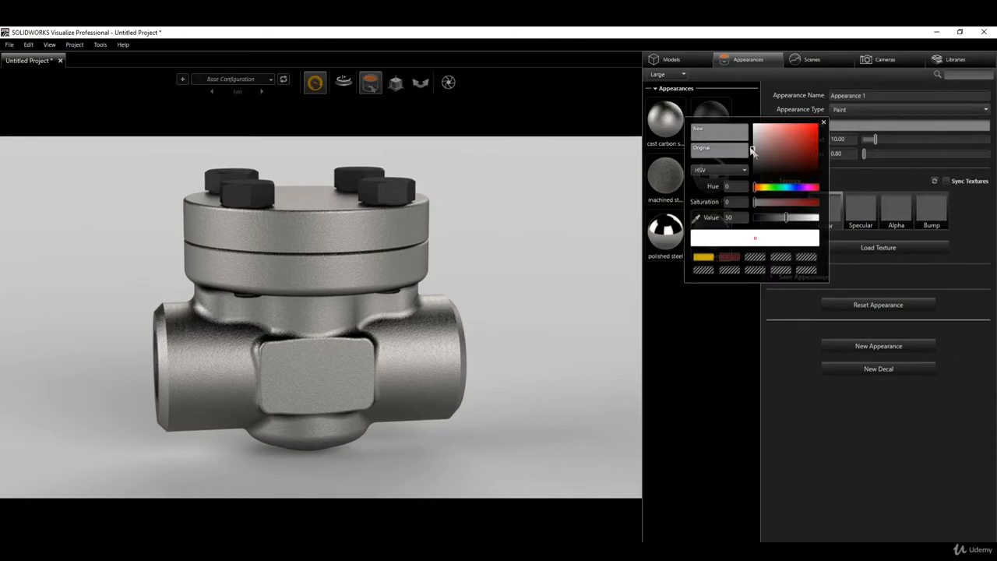
mouse_move(754, 151)
left_mouse_down()
mouse_move(828, 149)
mouse_move(812, 167)
mouse_move(835, 157)
mouse_move(776, 139)
left_mouse_up()
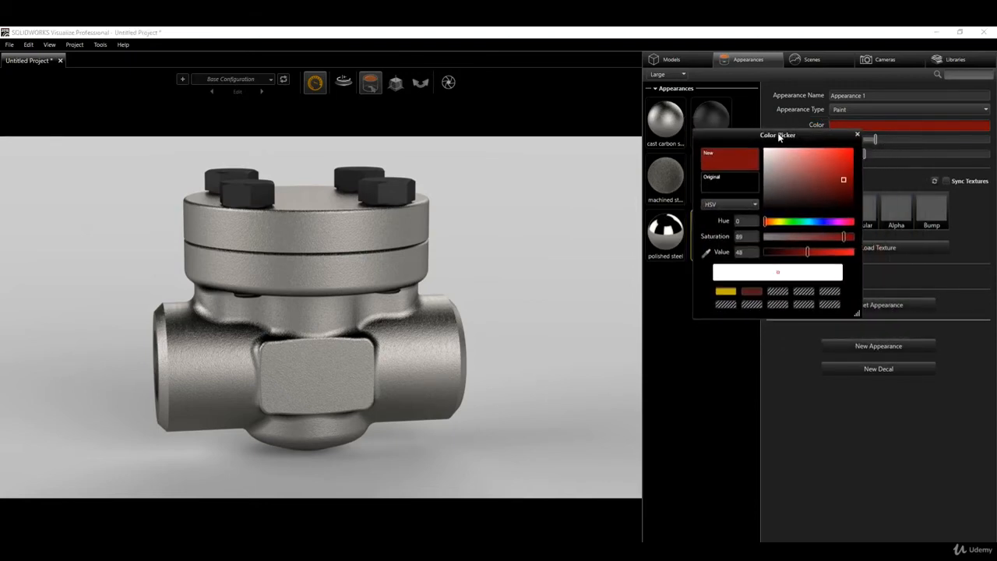
left_click(854, 137)
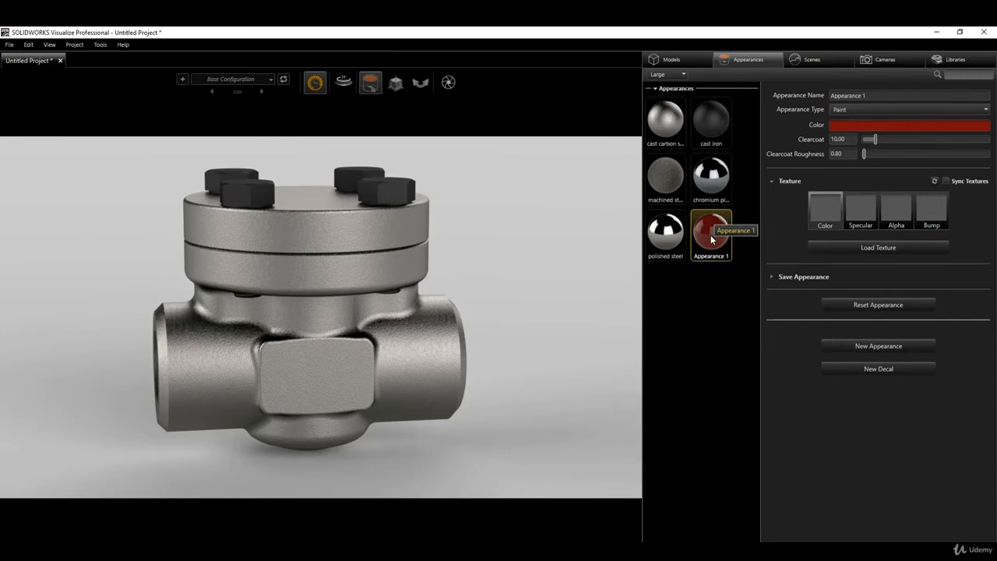
- Try the red paint on the valve's top cover and reapply cast carbon steel to that cover
left_click_drag(711, 239, 339, 219)
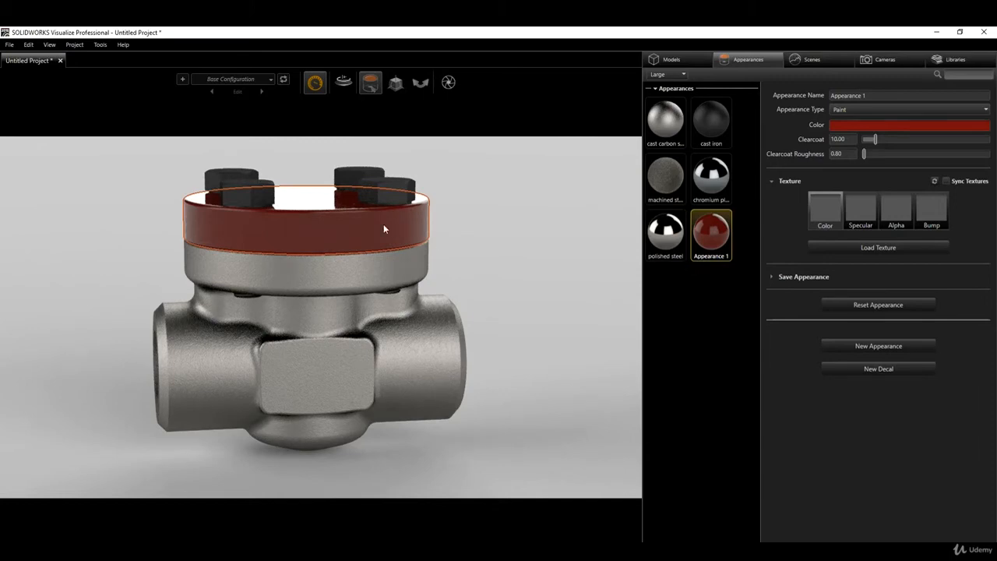
left_click(672, 127)
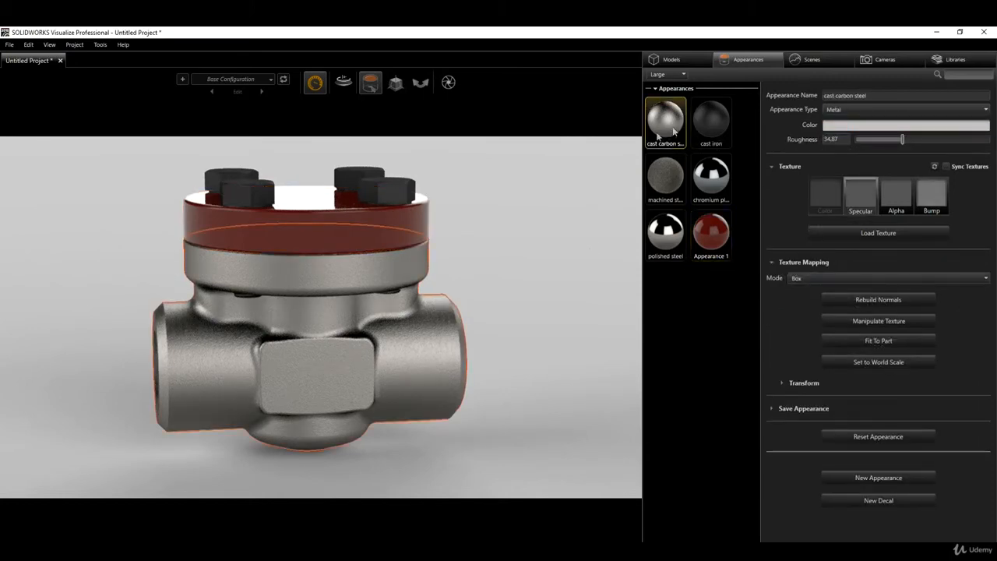
left_click_drag(668, 133, 376, 231)
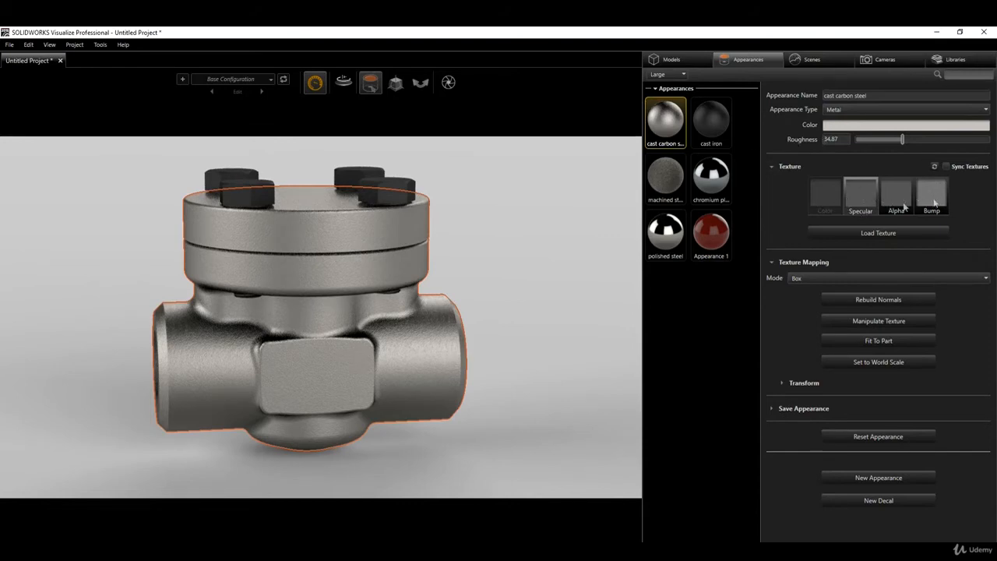
- Disable the bump texture of the cast carbon steel appearance to compare the surface, and enable it again
left_click(307, 235)
left_click(931, 194)
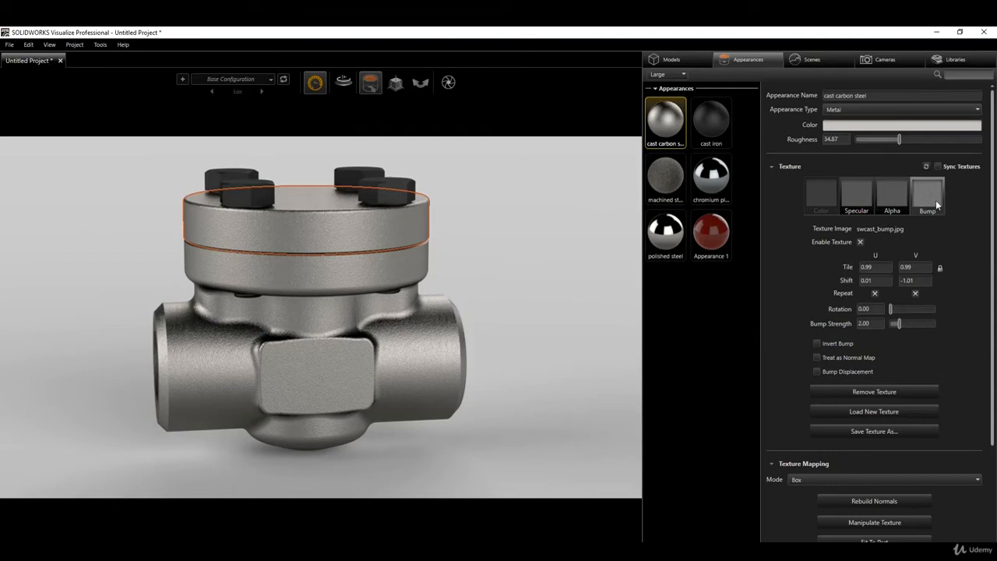
left_click(861, 242)
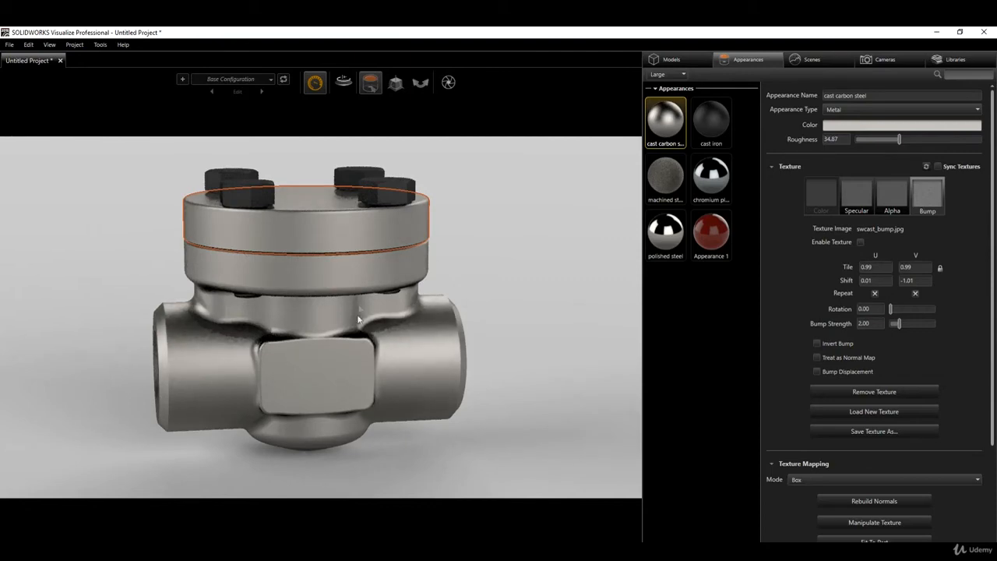
left_click(859, 242)
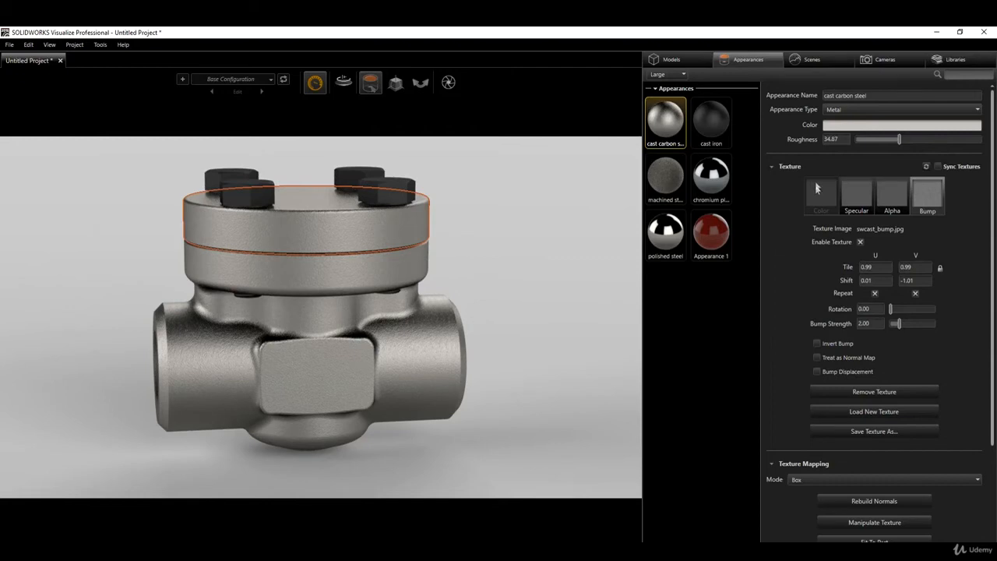
- Review the scene's Chrome Studio environment, the local and cloud appearance libraries and the available library categories
left_click(813, 61)
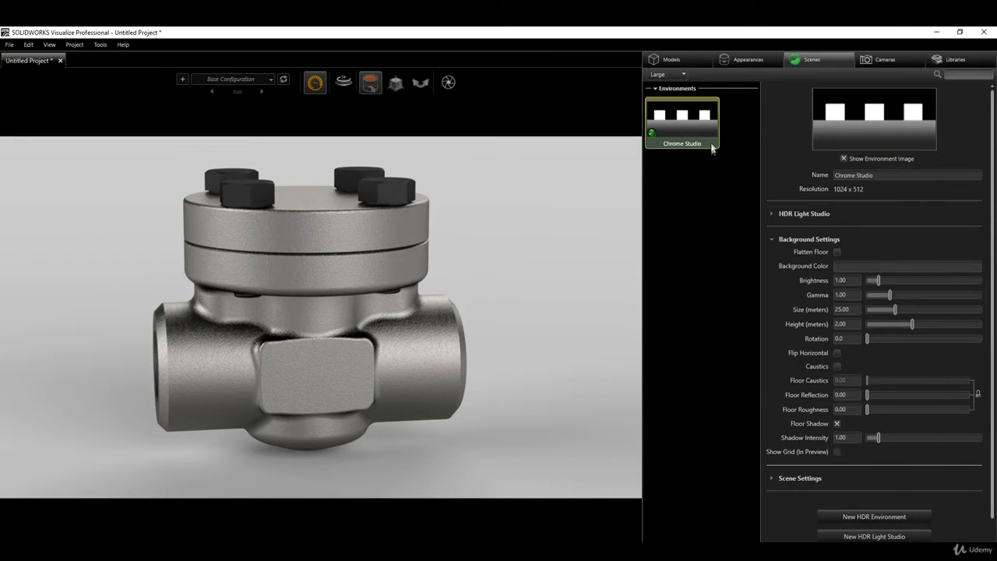
left_click(963, 63)
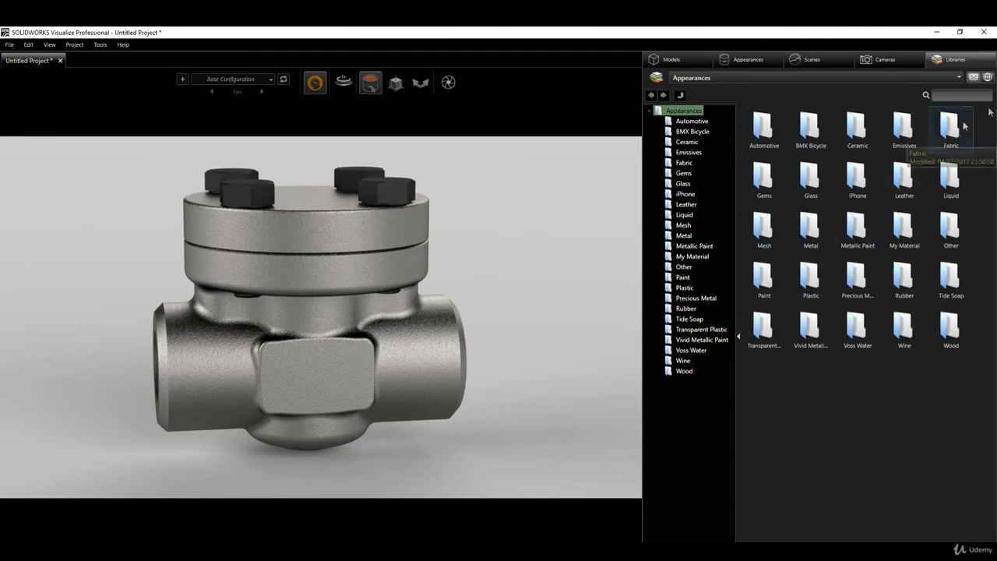
left_click(988, 78)
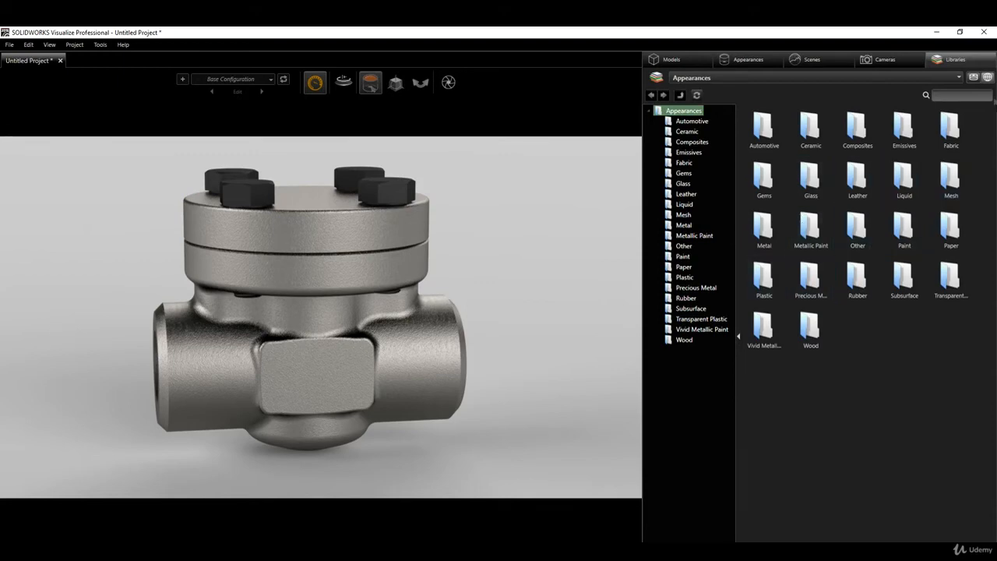
left_click(973, 78)
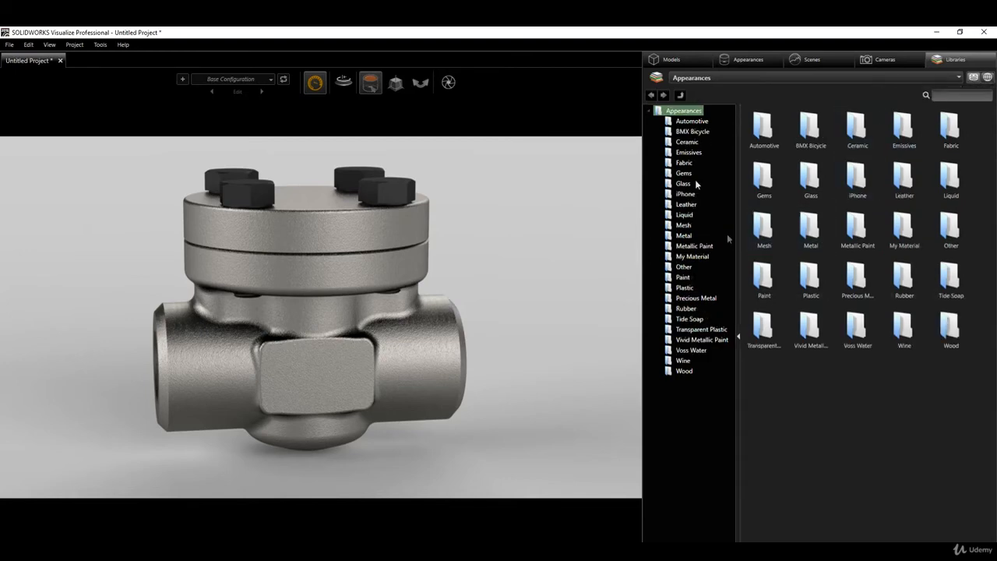
left_click(744, 78)
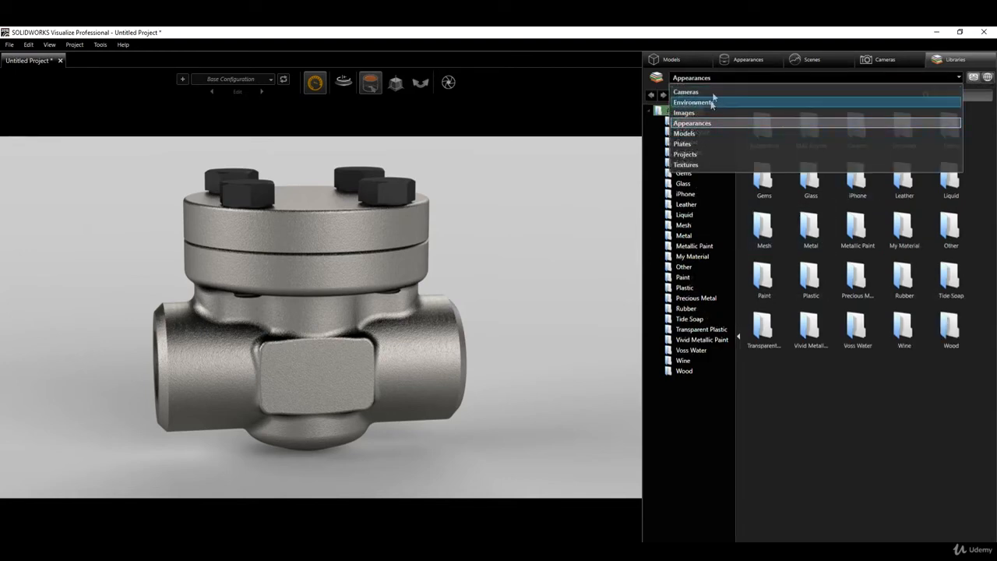
left_click(716, 79)
left_click(718, 79)
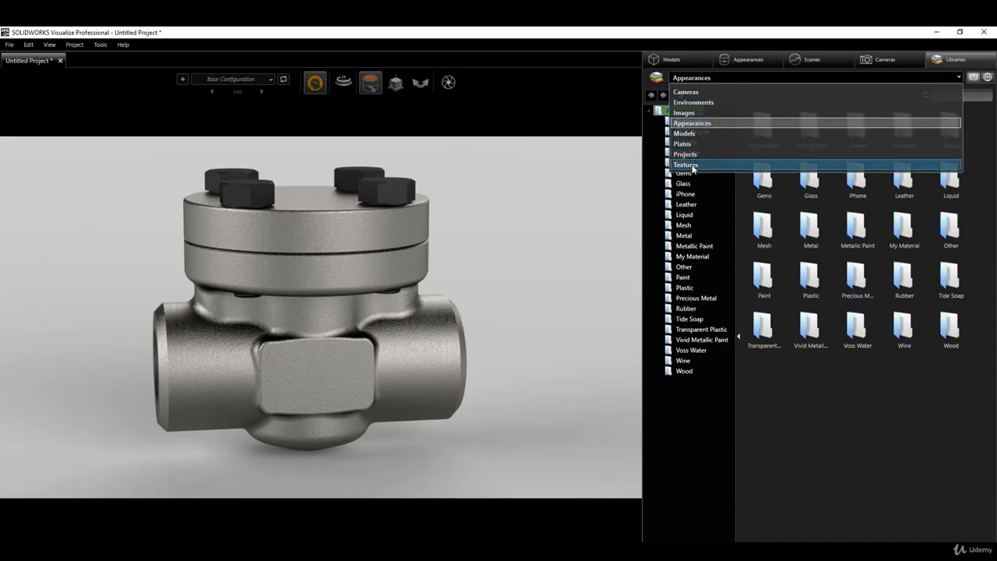
- Apply the White Panel Ts Studio environment from the local library to the scene
left_click(700, 102)
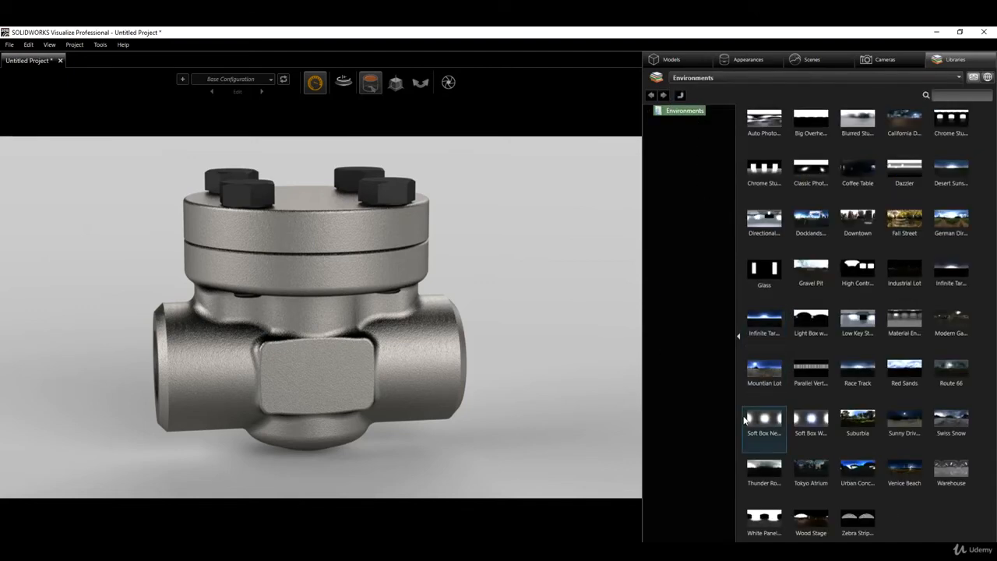
left_click_drag(953, 179, 468, 292)
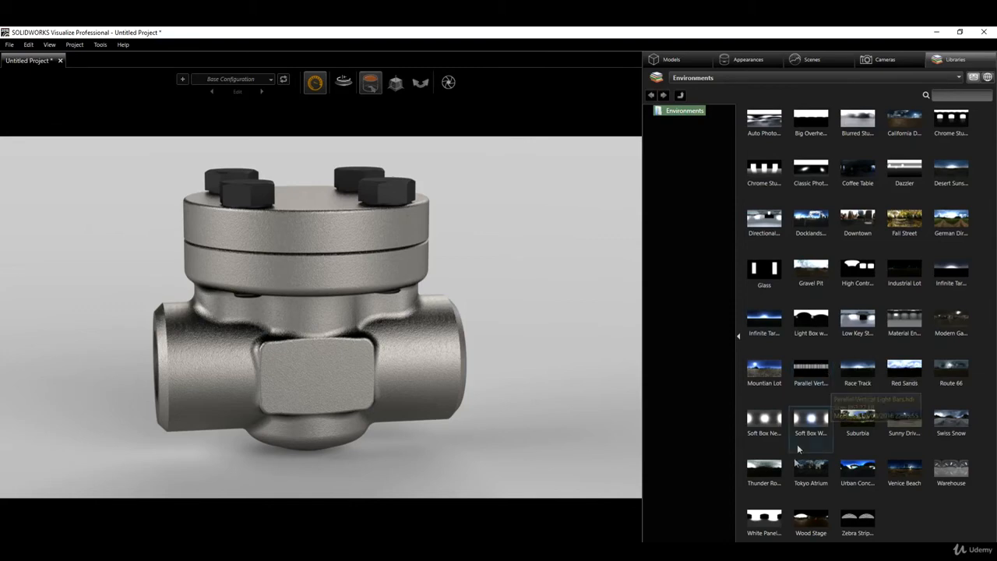
left_click_drag(764, 519, 475, 274)
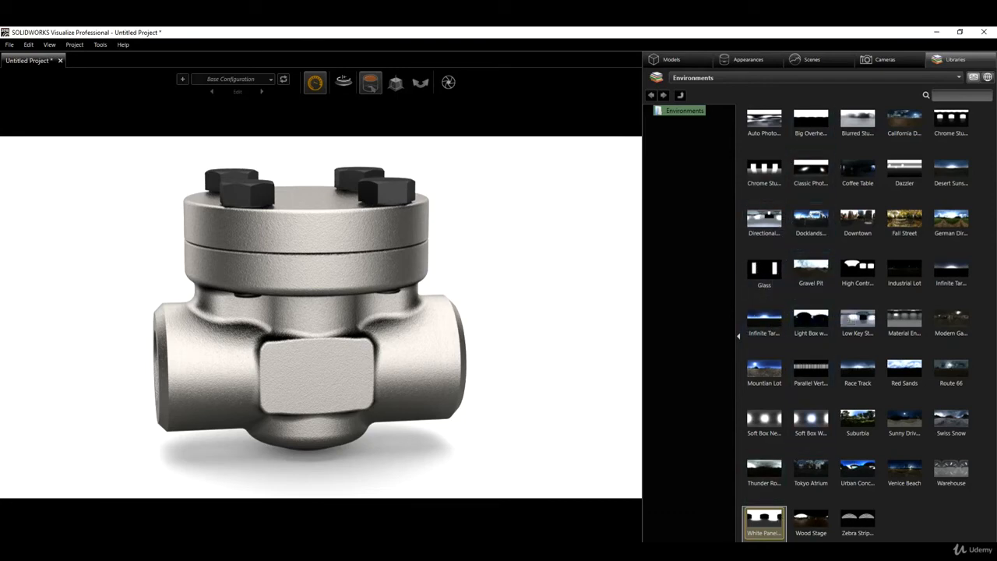
- Hide the White Panel Ts Studio environment image and set the background colour to dark grey with hue 0, saturation 0 and value 22
left_click(810, 59)
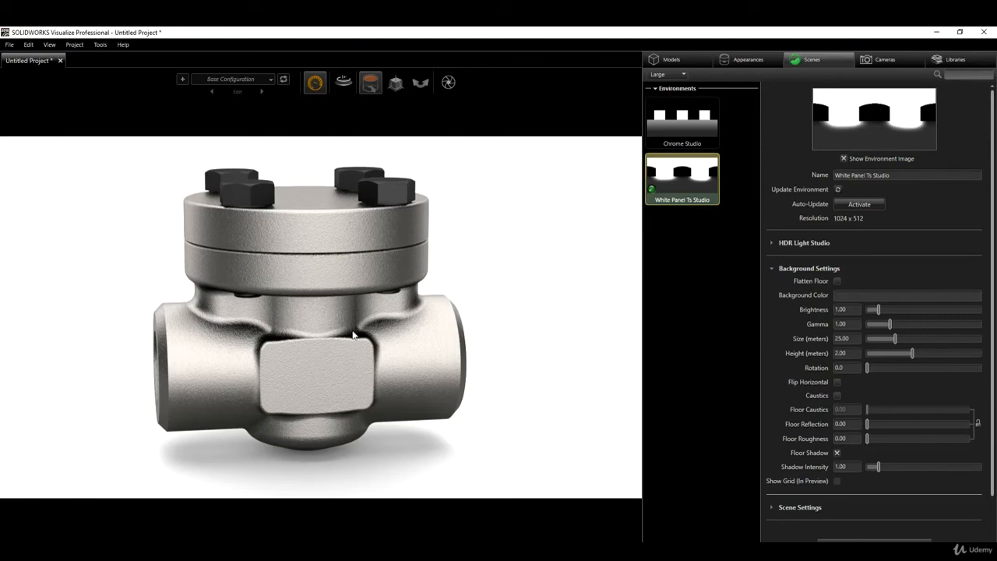
left_click(845, 158)
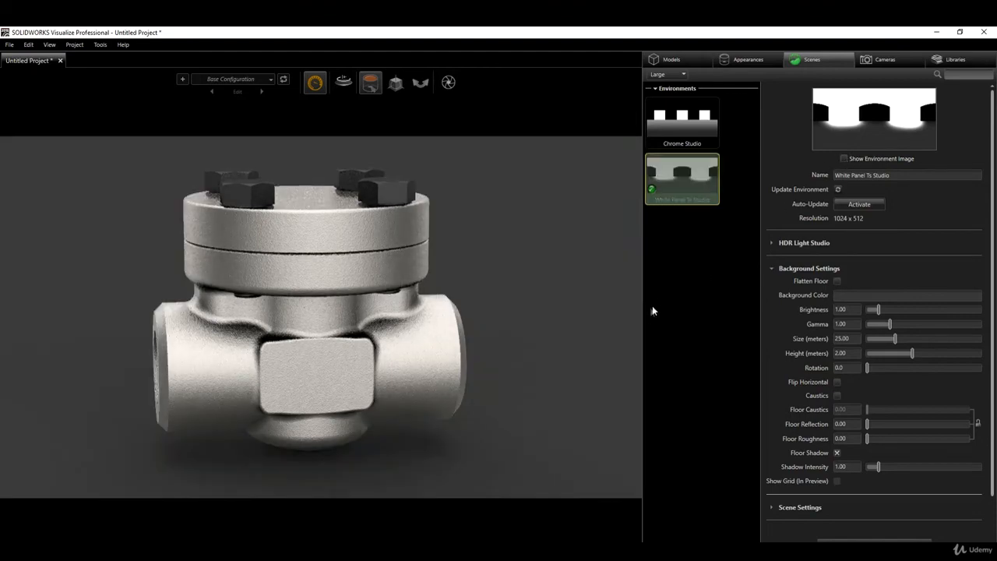
left_click(842, 294)
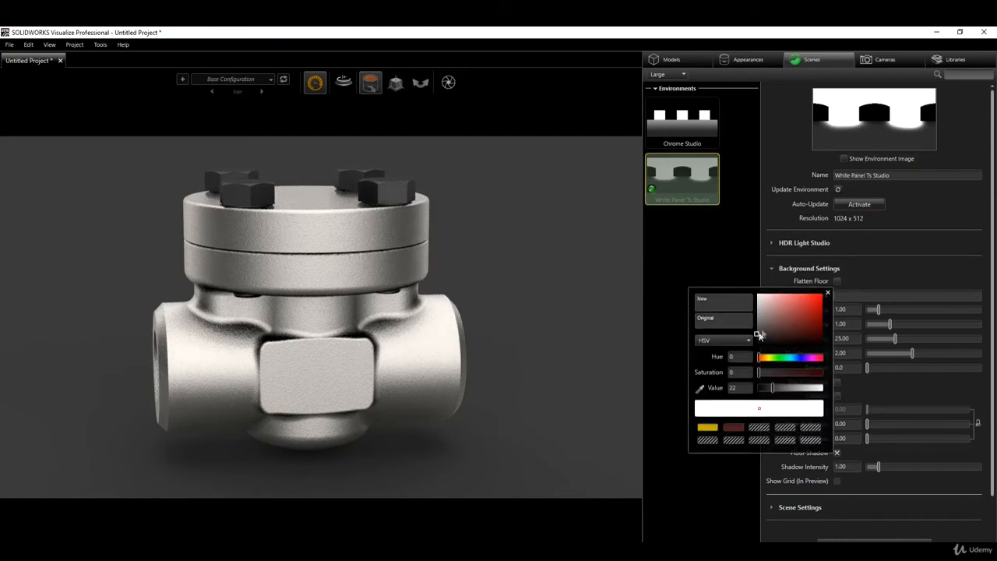
mouse_move(759, 334)
left_mouse_down()
mouse_move(804, 315)
mouse_move(768, 333)
mouse_move(751, 300)
mouse_move(744, 339)
left_mouse_up()
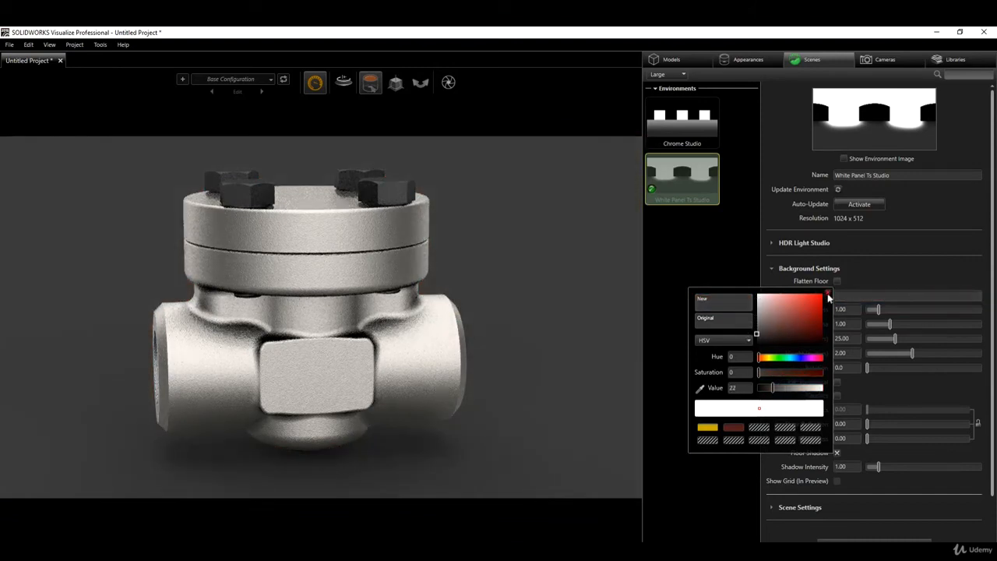
left_click(828, 293)
- Add a new backplate to the scene using the Studio Light Grey Ramp image from the Studios plates folder
left_click(702, 264)
right_click(702, 264)
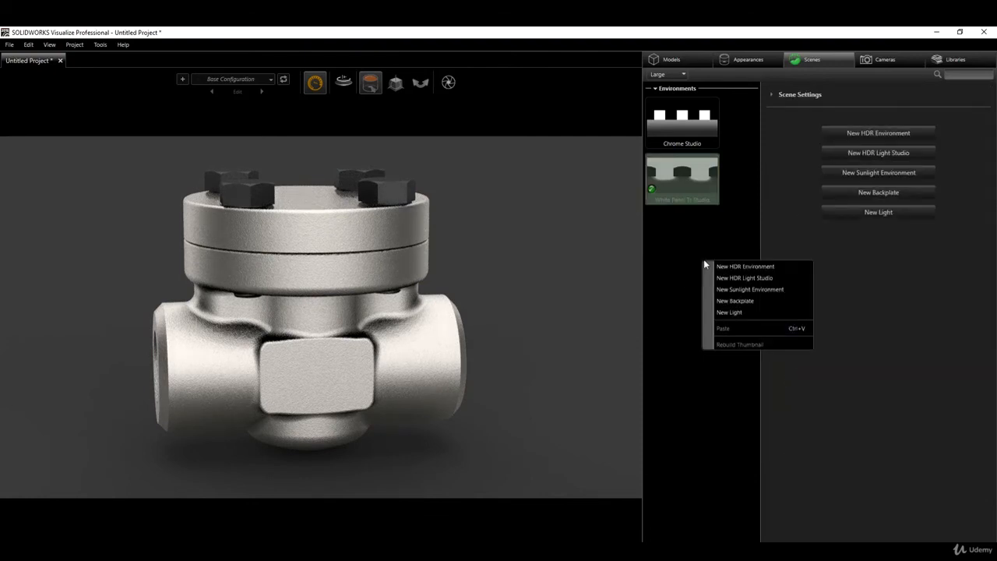
left_click(734, 301)
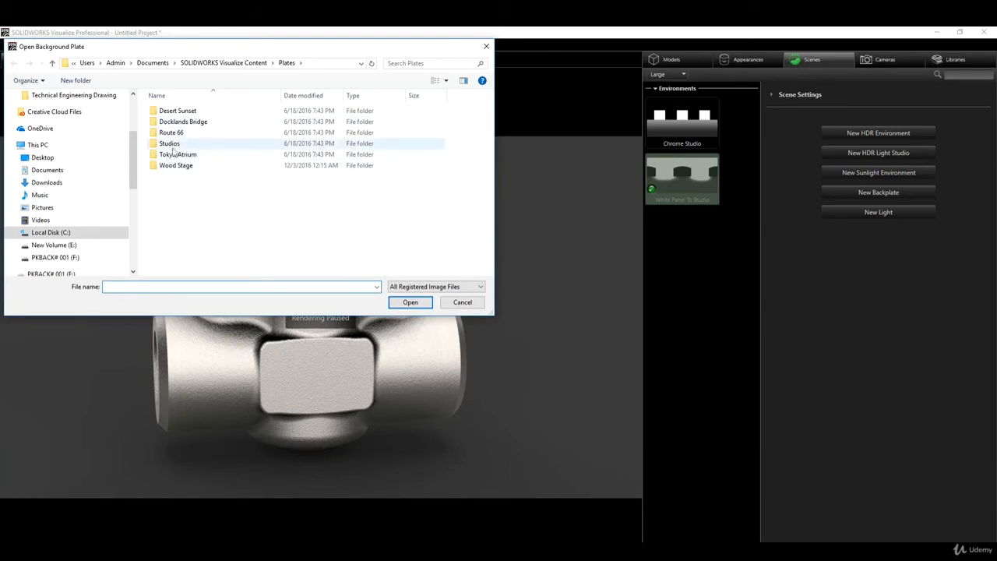
double_click(173, 145)
left_click(301, 119)
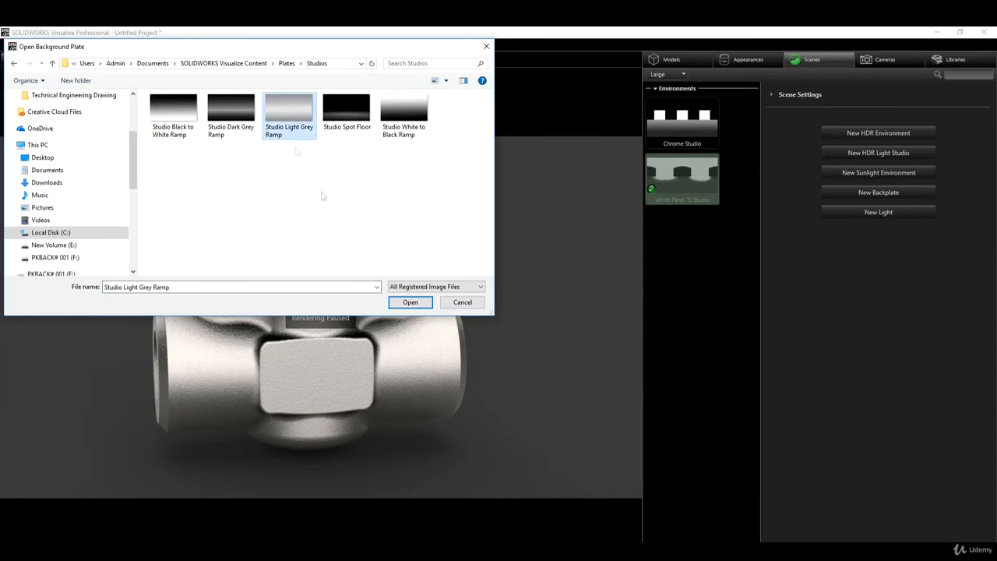
left_click(410, 302)
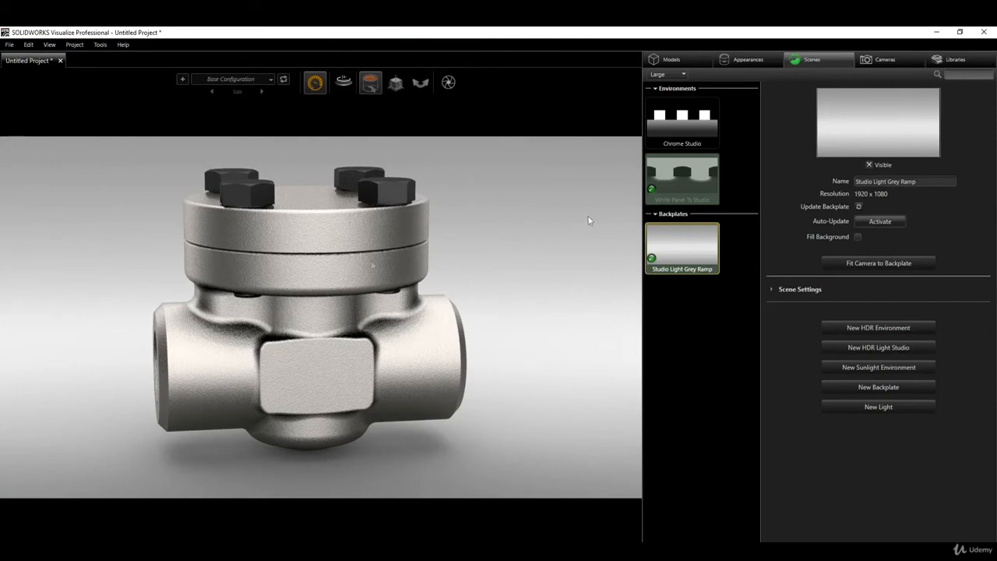
- Set the floor reflection of the White Panel Ts Studio environment to 0.1
left_click(686, 195)
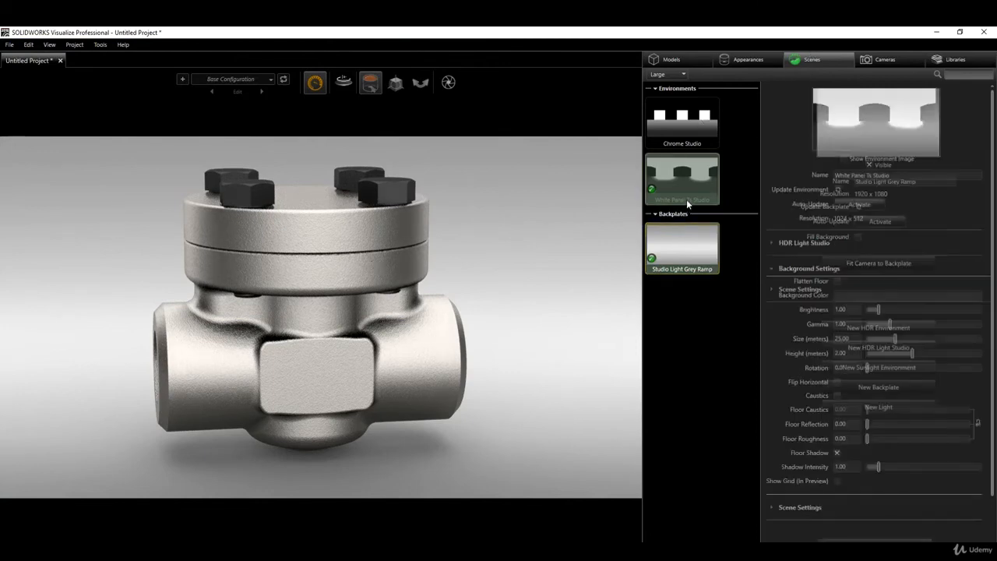
double_click(841, 427)
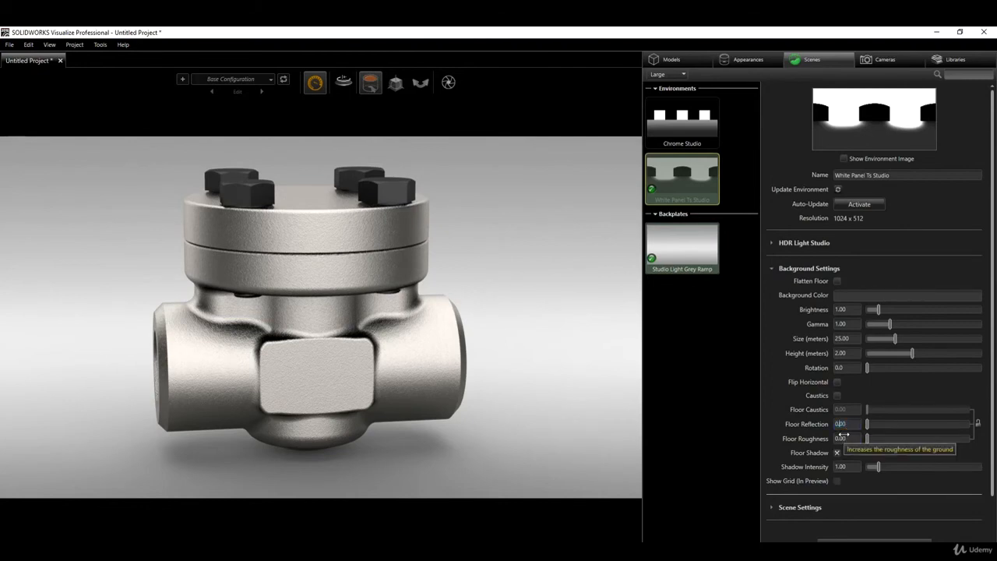
type("0.1")
key("Return")
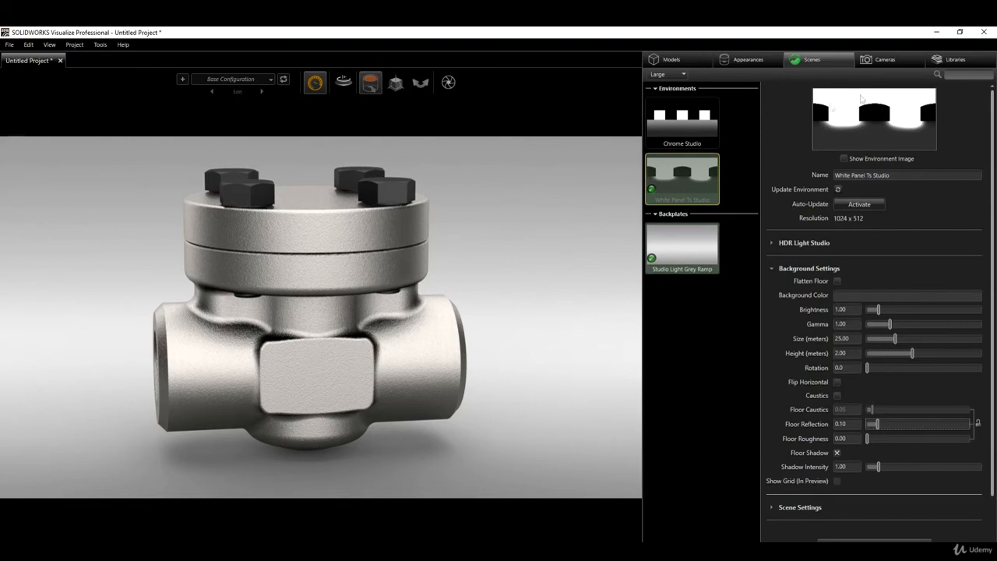
- Reframe the default camera to a low, nearly frontal view of the valve, at about 94 longitude and 7 latitude
left_click(892, 61)
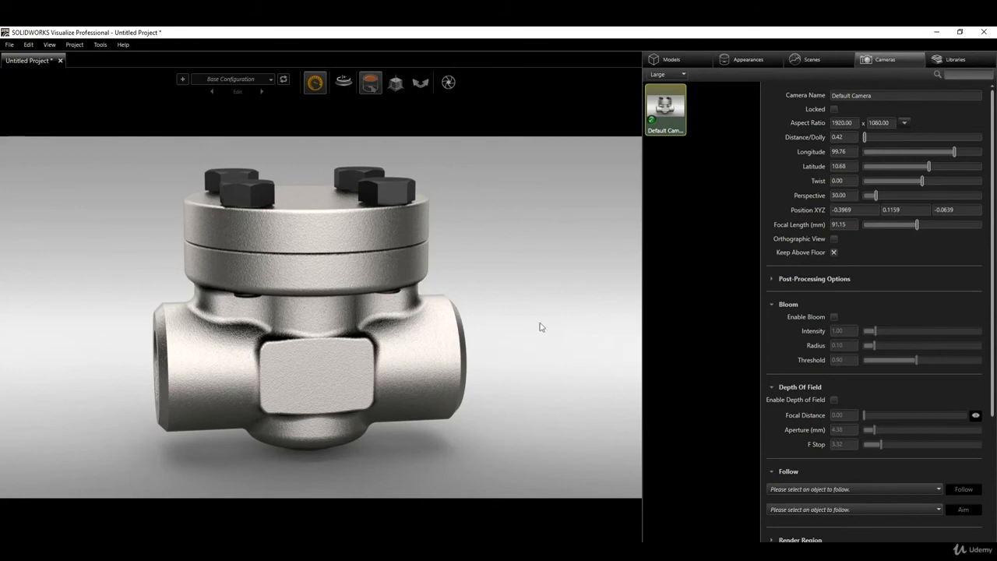
mouse_move(535, 334)
left_mouse_down()
mouse_move(421, 342)
mouse_move(528, 344)
mouse_move(427, 355)
mouse_move(468, 359)
mouse_move(545, 340)
mouse_move(550, 319)
mouse_move(518, 349)
mouse_move(441, 360)
mouse_move(501, 356)
mouse_move(524, 337)
left_mouse_up()
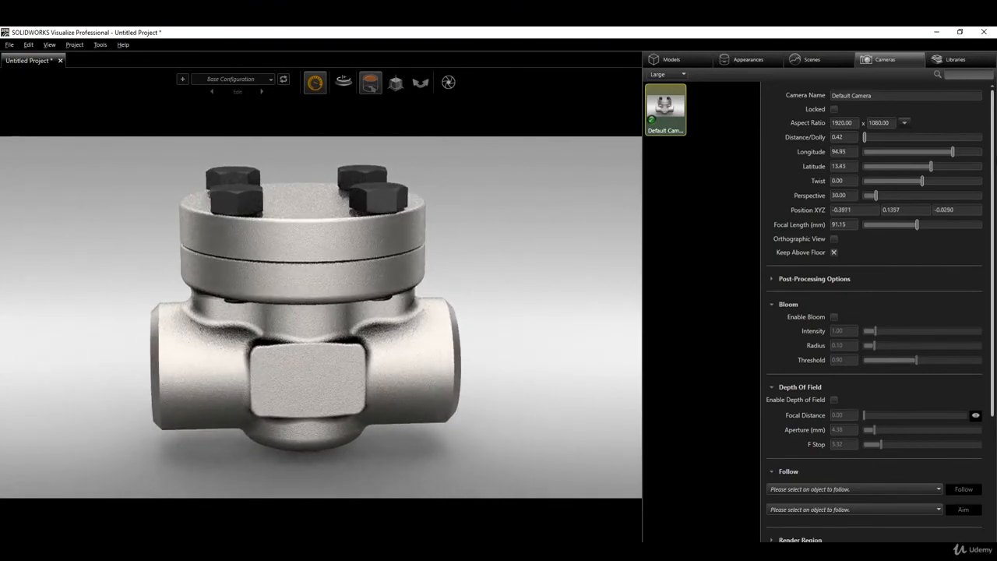
mouse_move(505, 338)
left_mouse_down()
mouse_move(421, 361)
mouse_move(508, 344)
left_mouse_up()
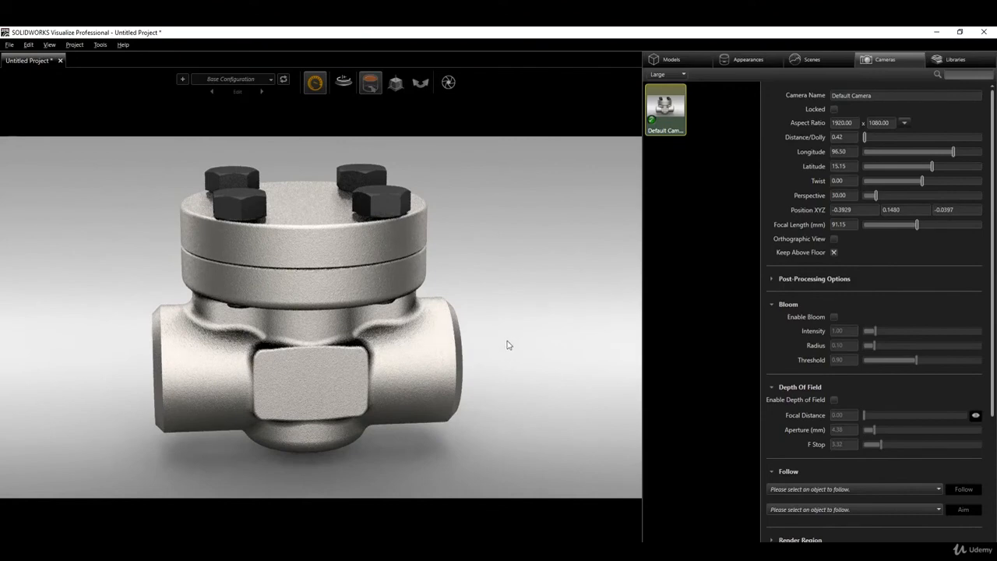
scroll(502, 369, "down", 3)
scroll(507, 350, "up", 3)
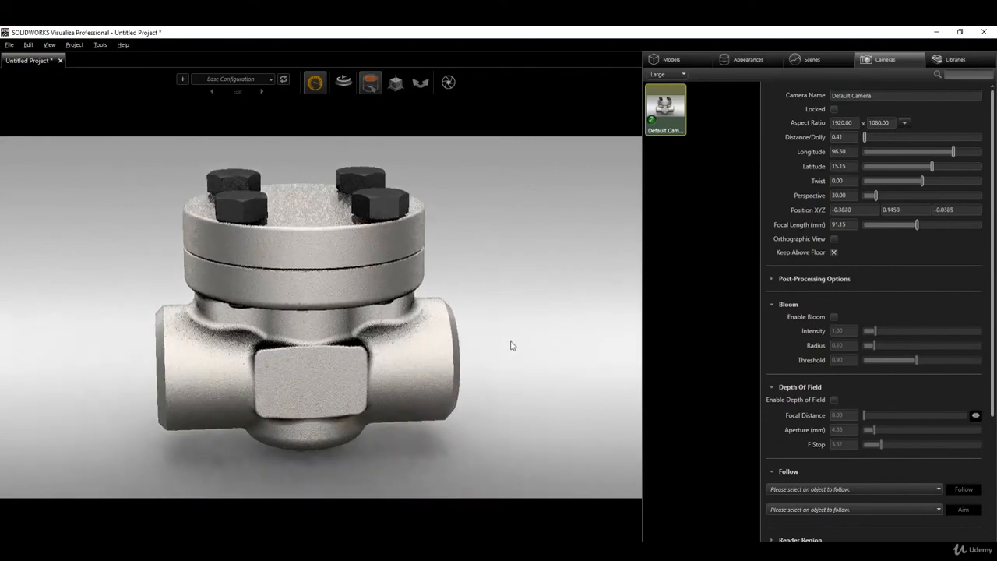
left_click_drag(512, 348, 501, 325)
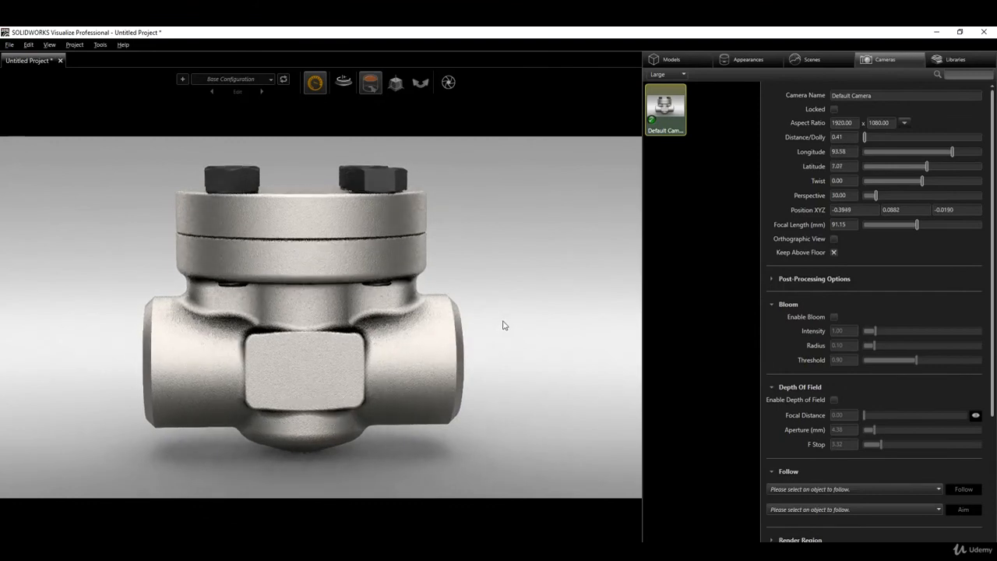
middle_click_drag(506, 316, 510, 319)
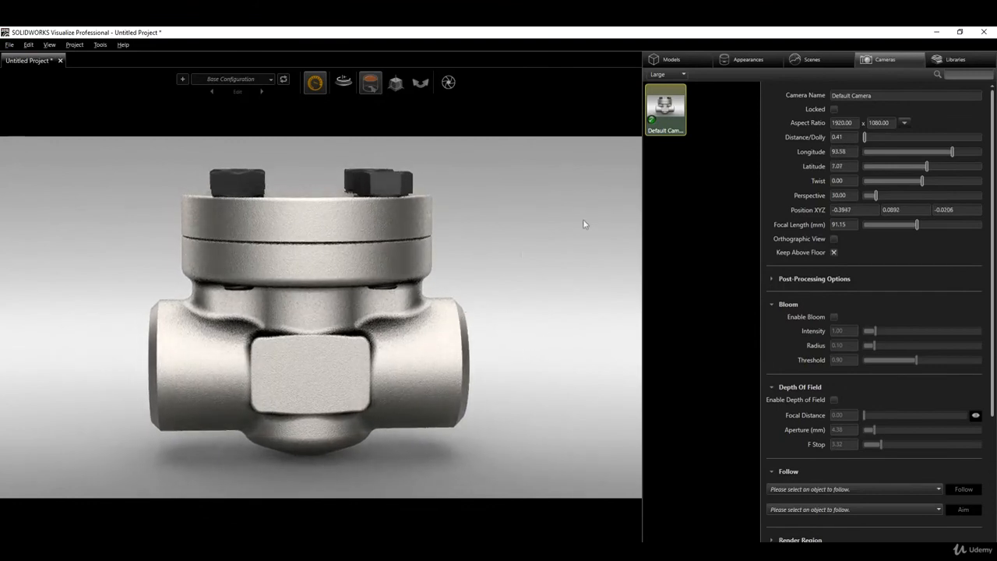
- Duplicate the default camera, activate the copy and aim it at the valve from above at about 55 longitude and 37 latitude
right_click(666, 117)
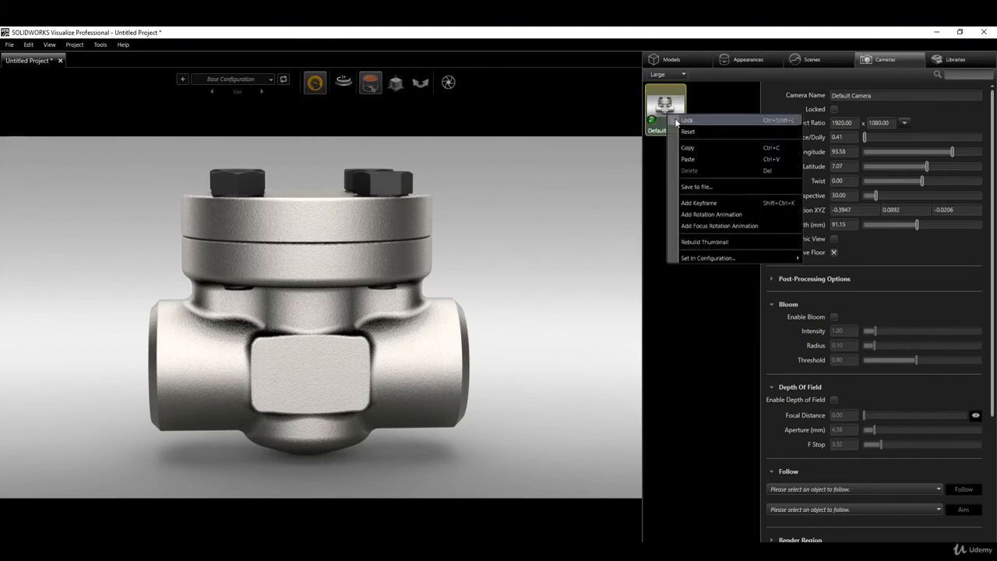
left_click(712, 101)
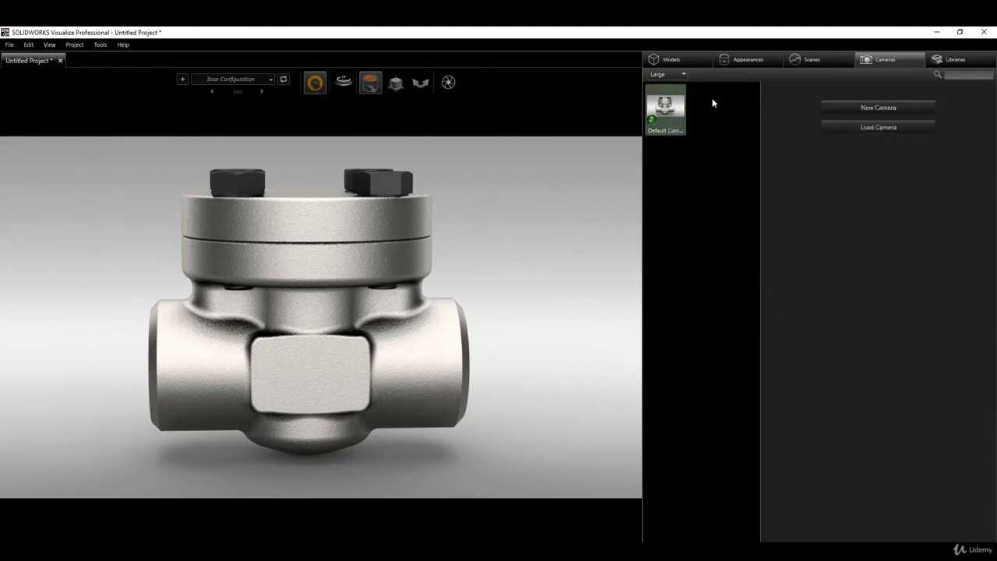
right_click(712, 102)
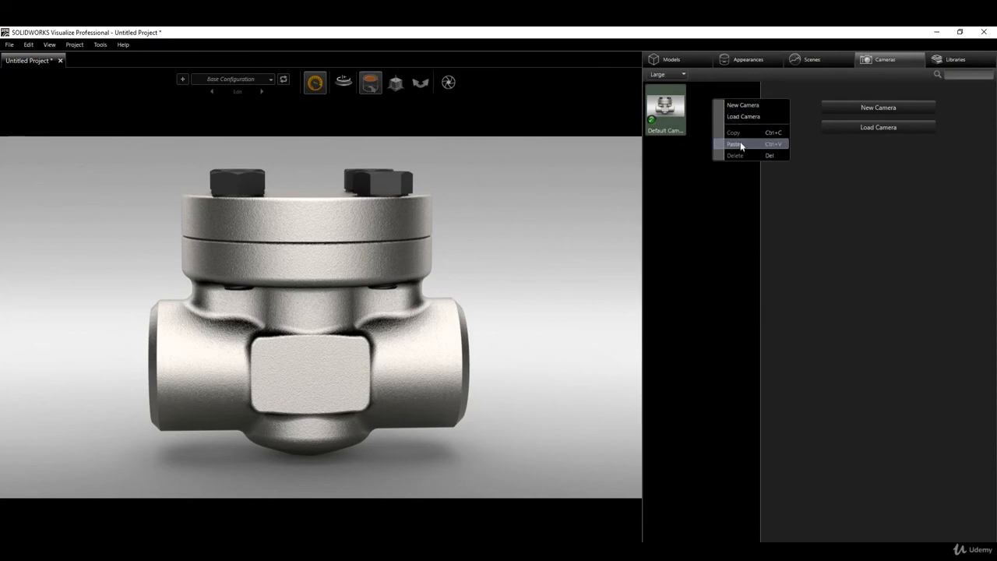
left_click(739, 144)
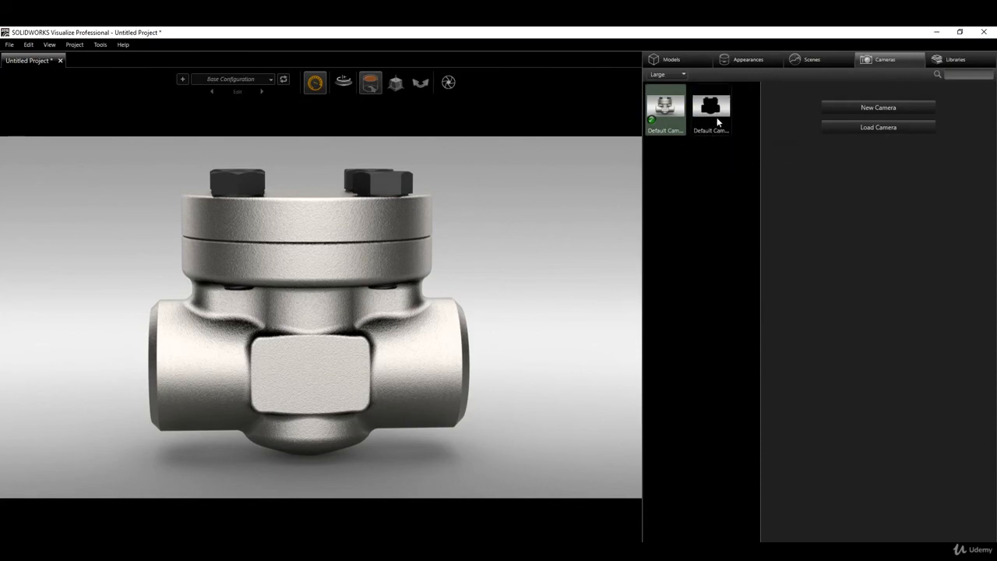
left_click(717, 116)
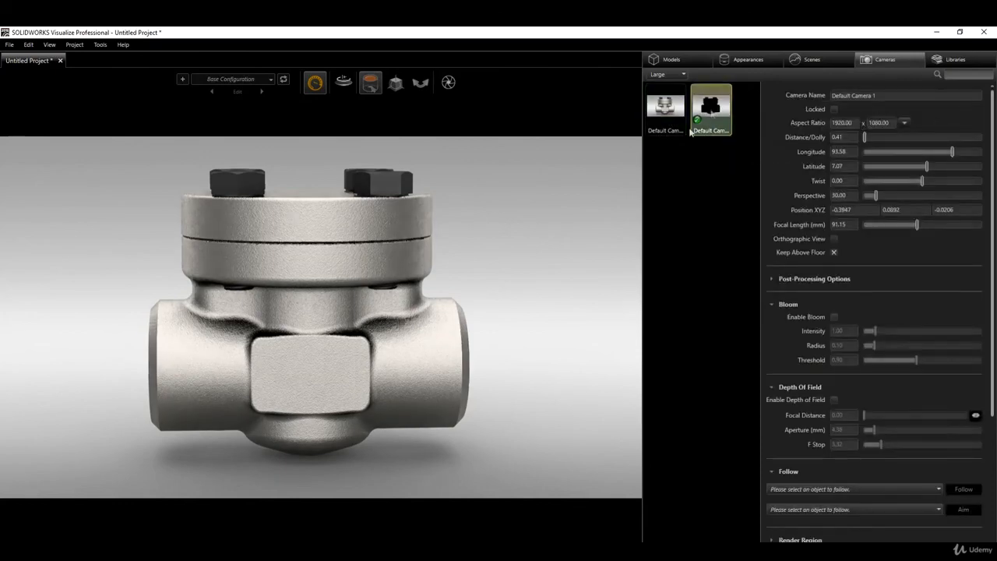
left_click_drag(488, 279, 371, 368)
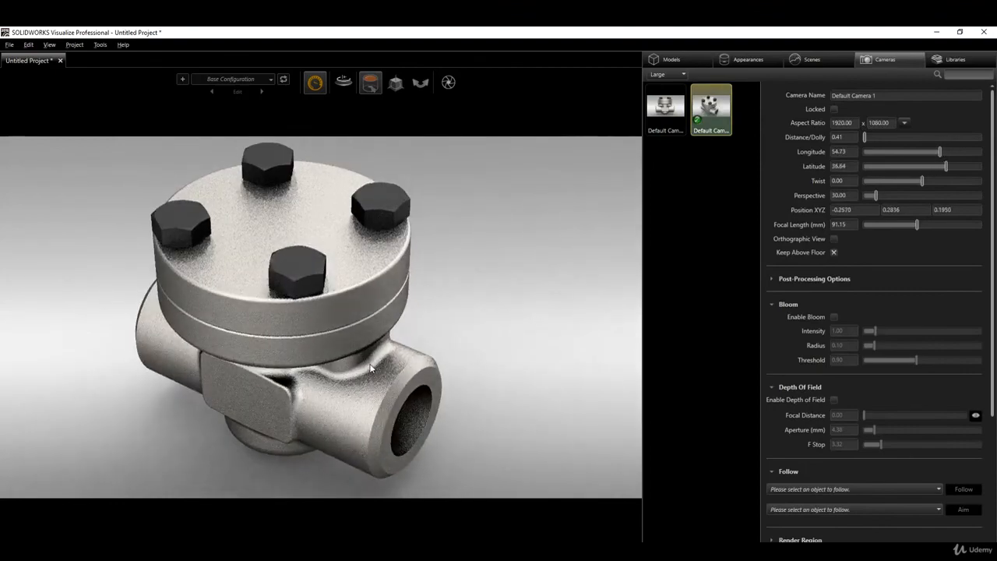
middle_click_drag(473, 299, 494, 301)
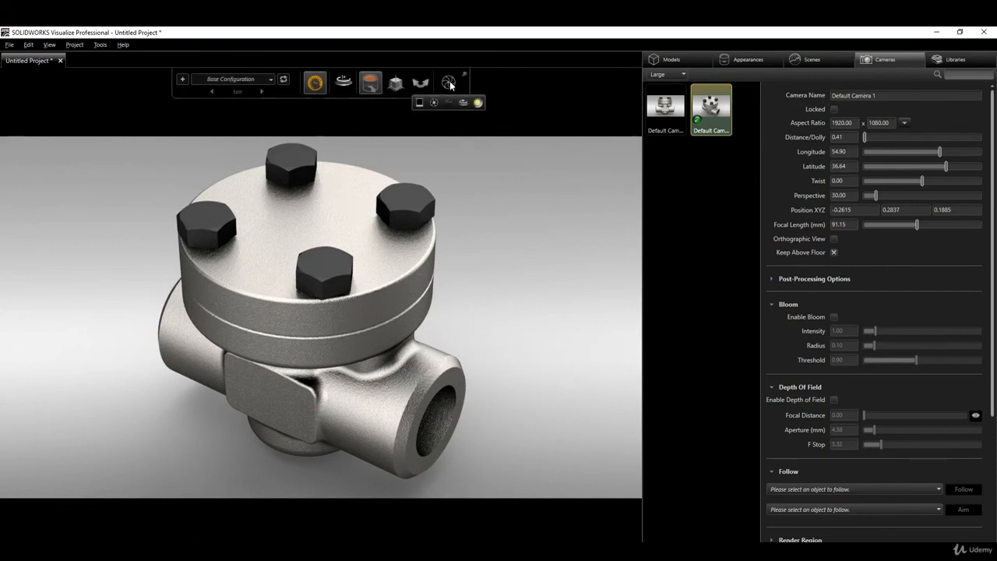
- Reactivate the default camera and set the render output filename to Check Valve, saved in the Check Valve folder inside SolidWorks Class
double_click(665, 106)
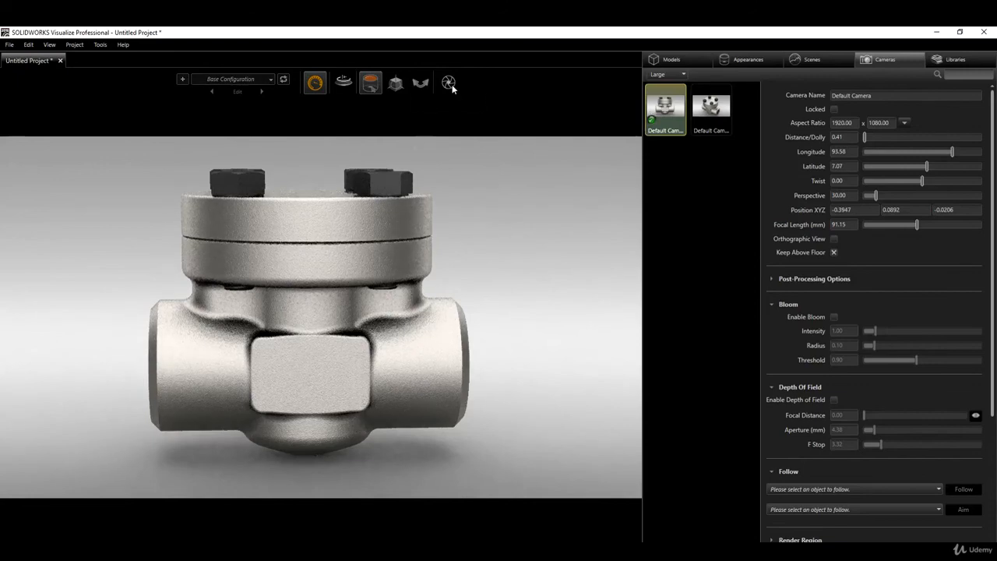
mouse_move(450, 86)
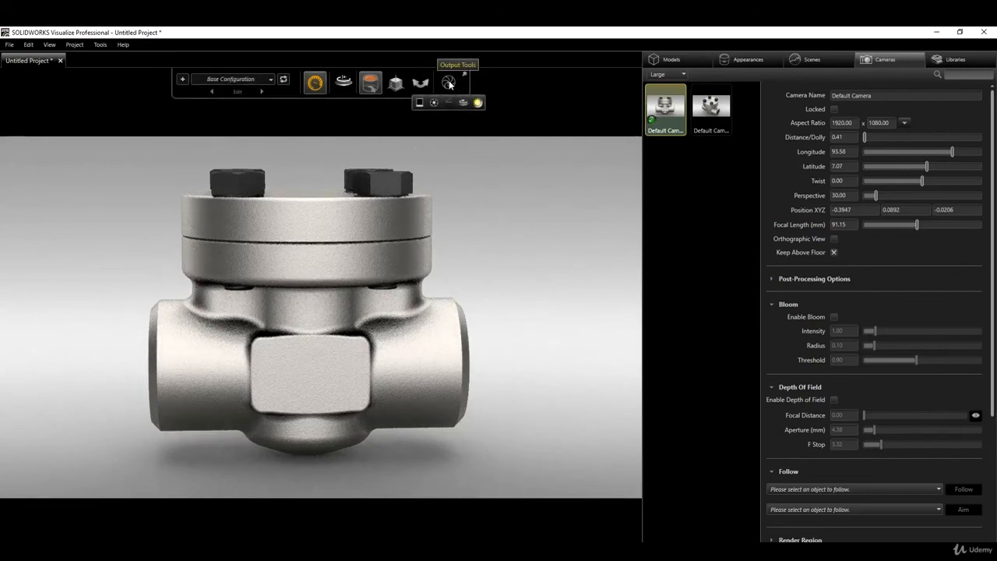
left_click(450, 84)
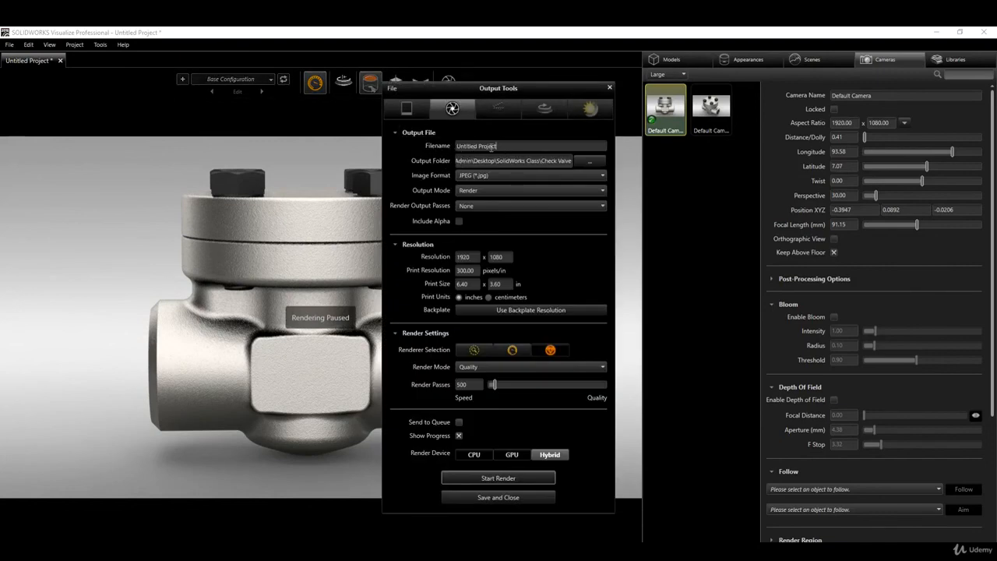
left_click_drag(493, 146, 431, 146)
type("Check Valve")
left_click(591, 161)
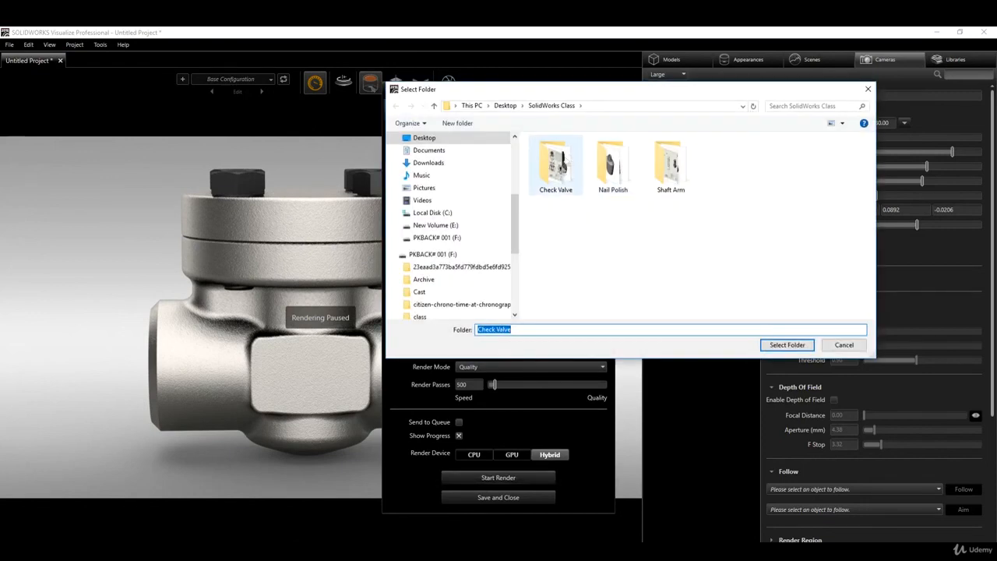
double_click(561, 177)
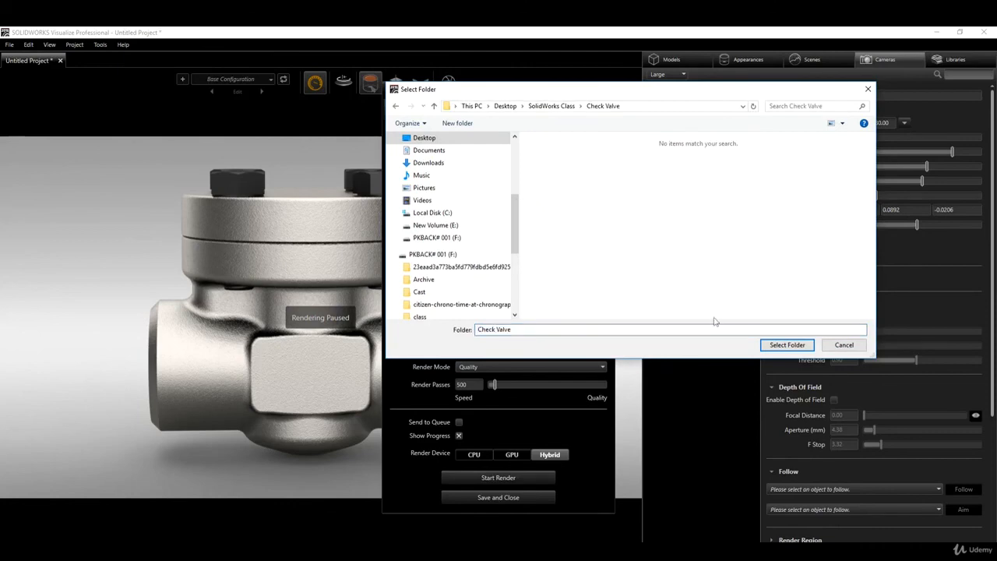
left_click(787, 344)
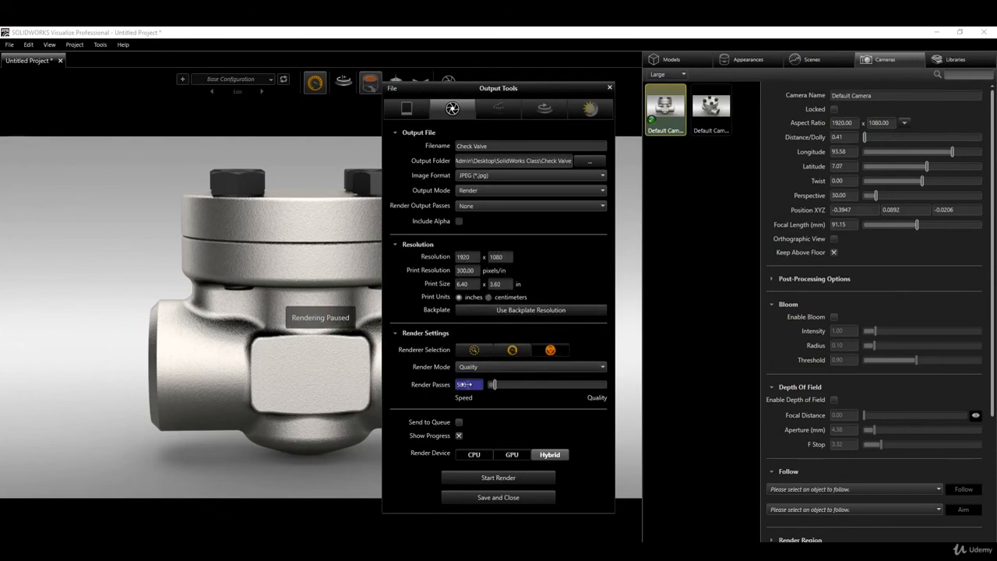
- Set the render passes to 150 and start the render
left_click(465, 384)
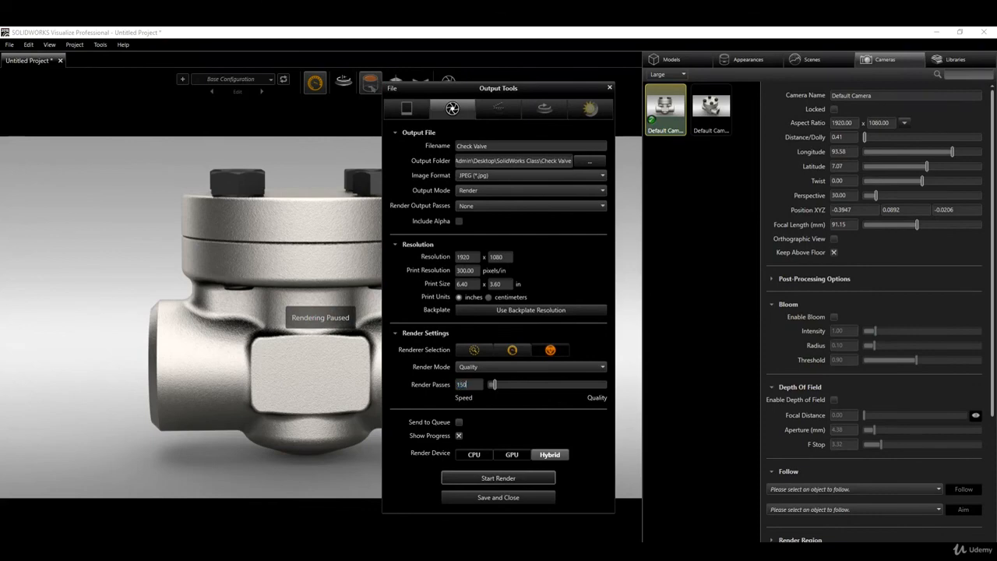
key("Return")
left_click(512, 478)
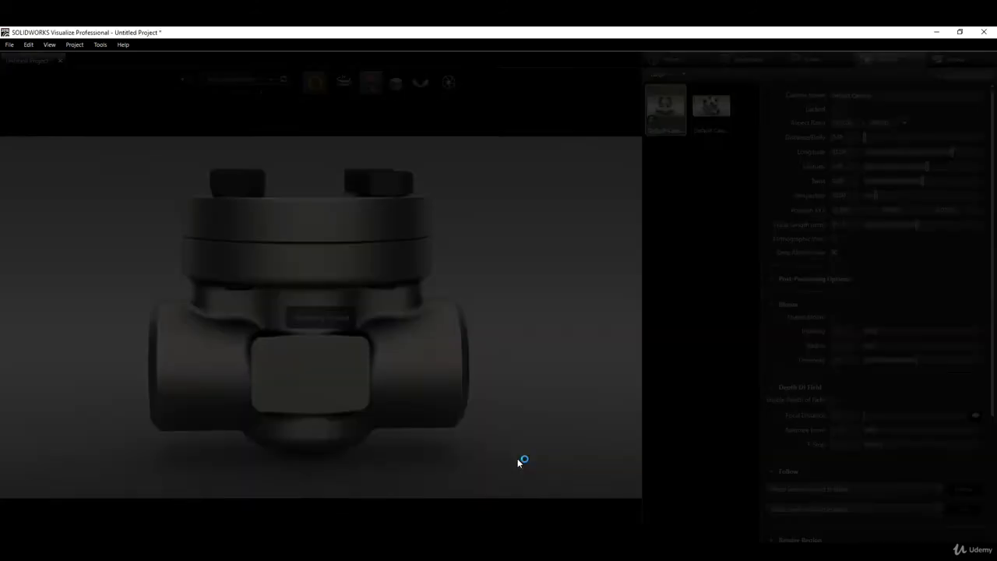